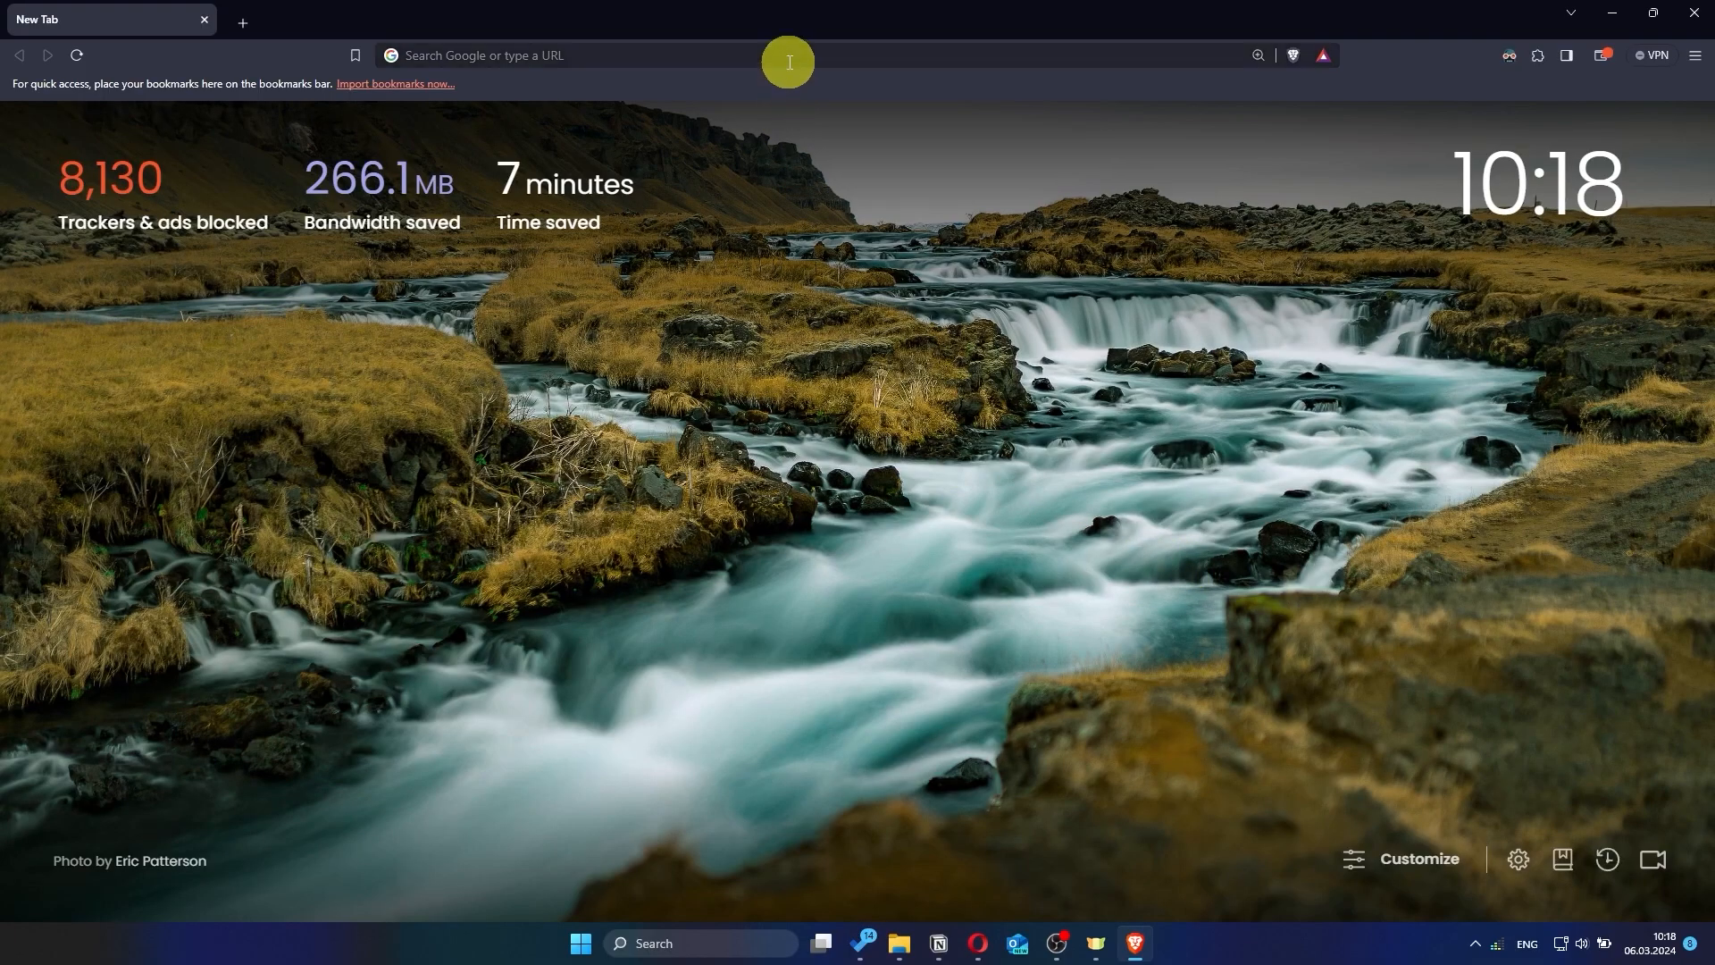
Load asusrouter.com in Brave to reach the RT-AC1200 V2 Sign In page
click(786, 55)
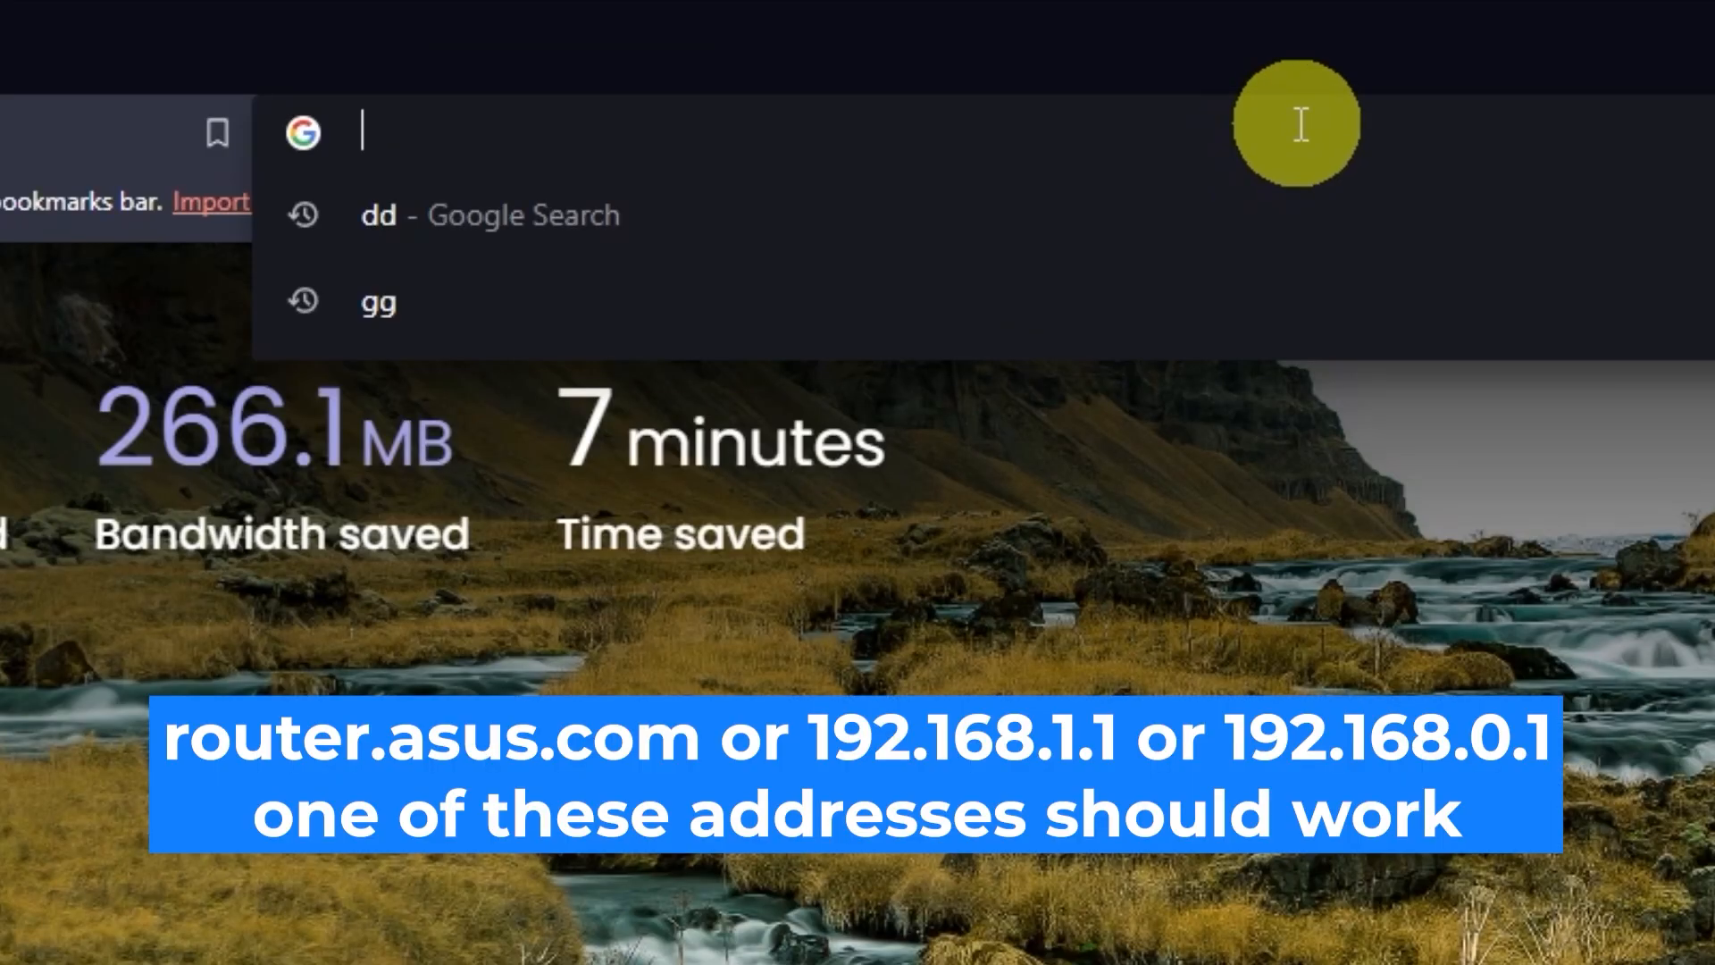
text(as)
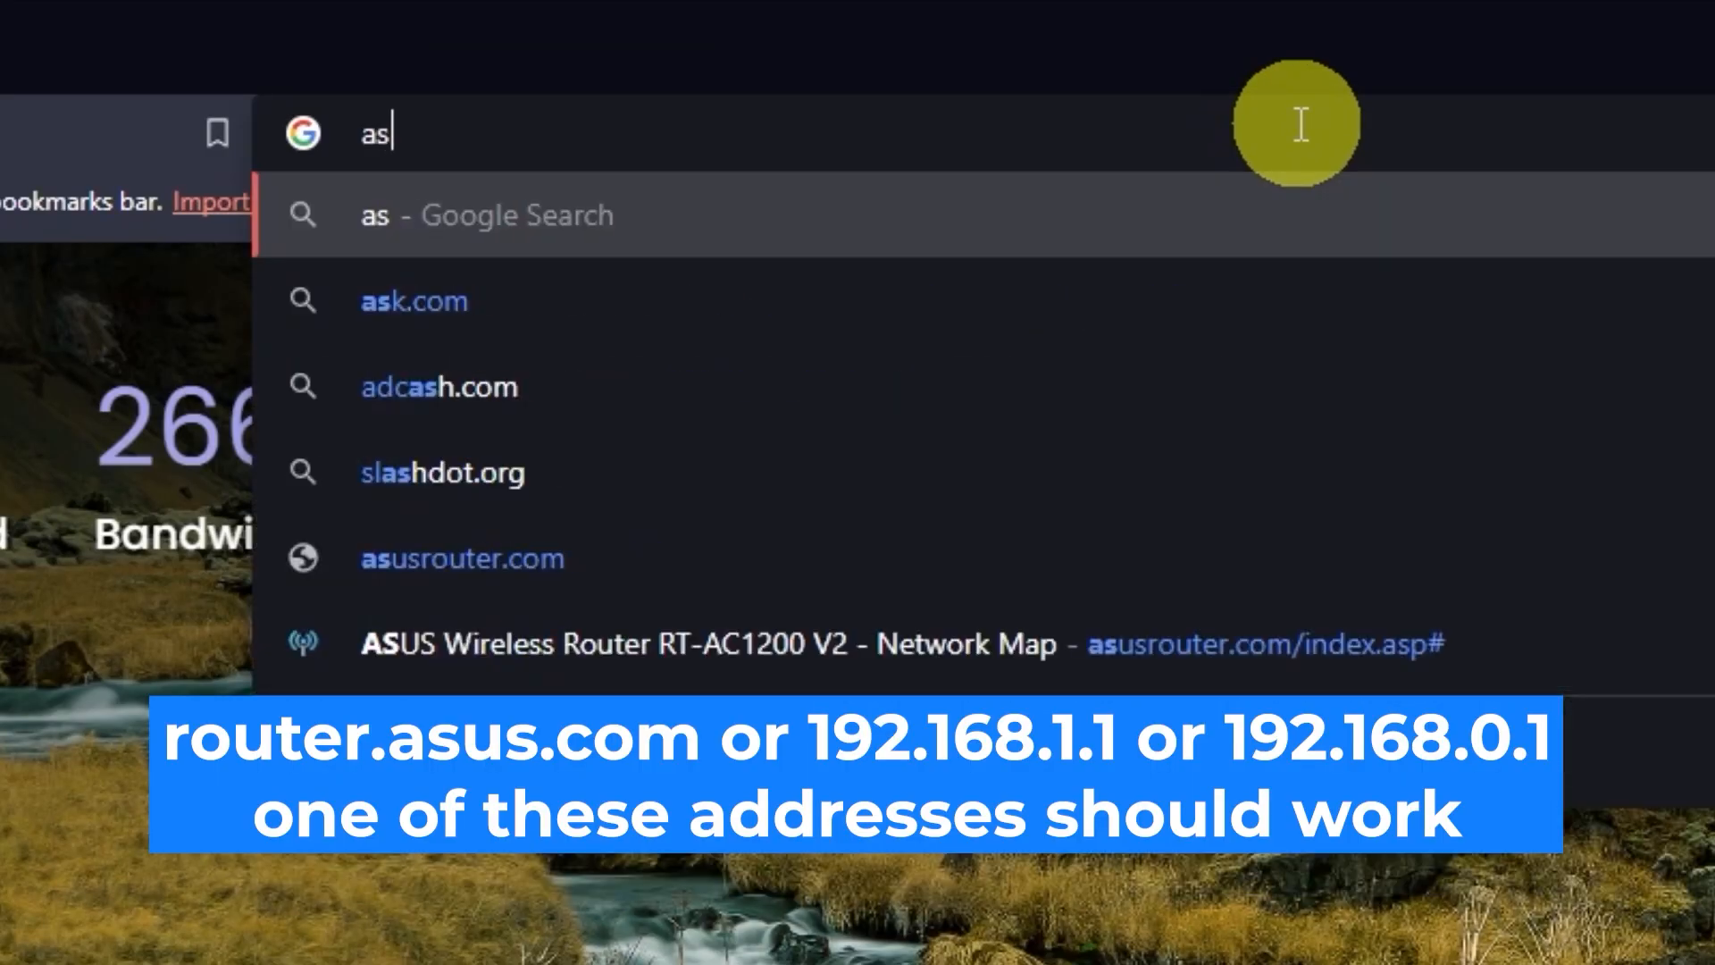
text(usr)
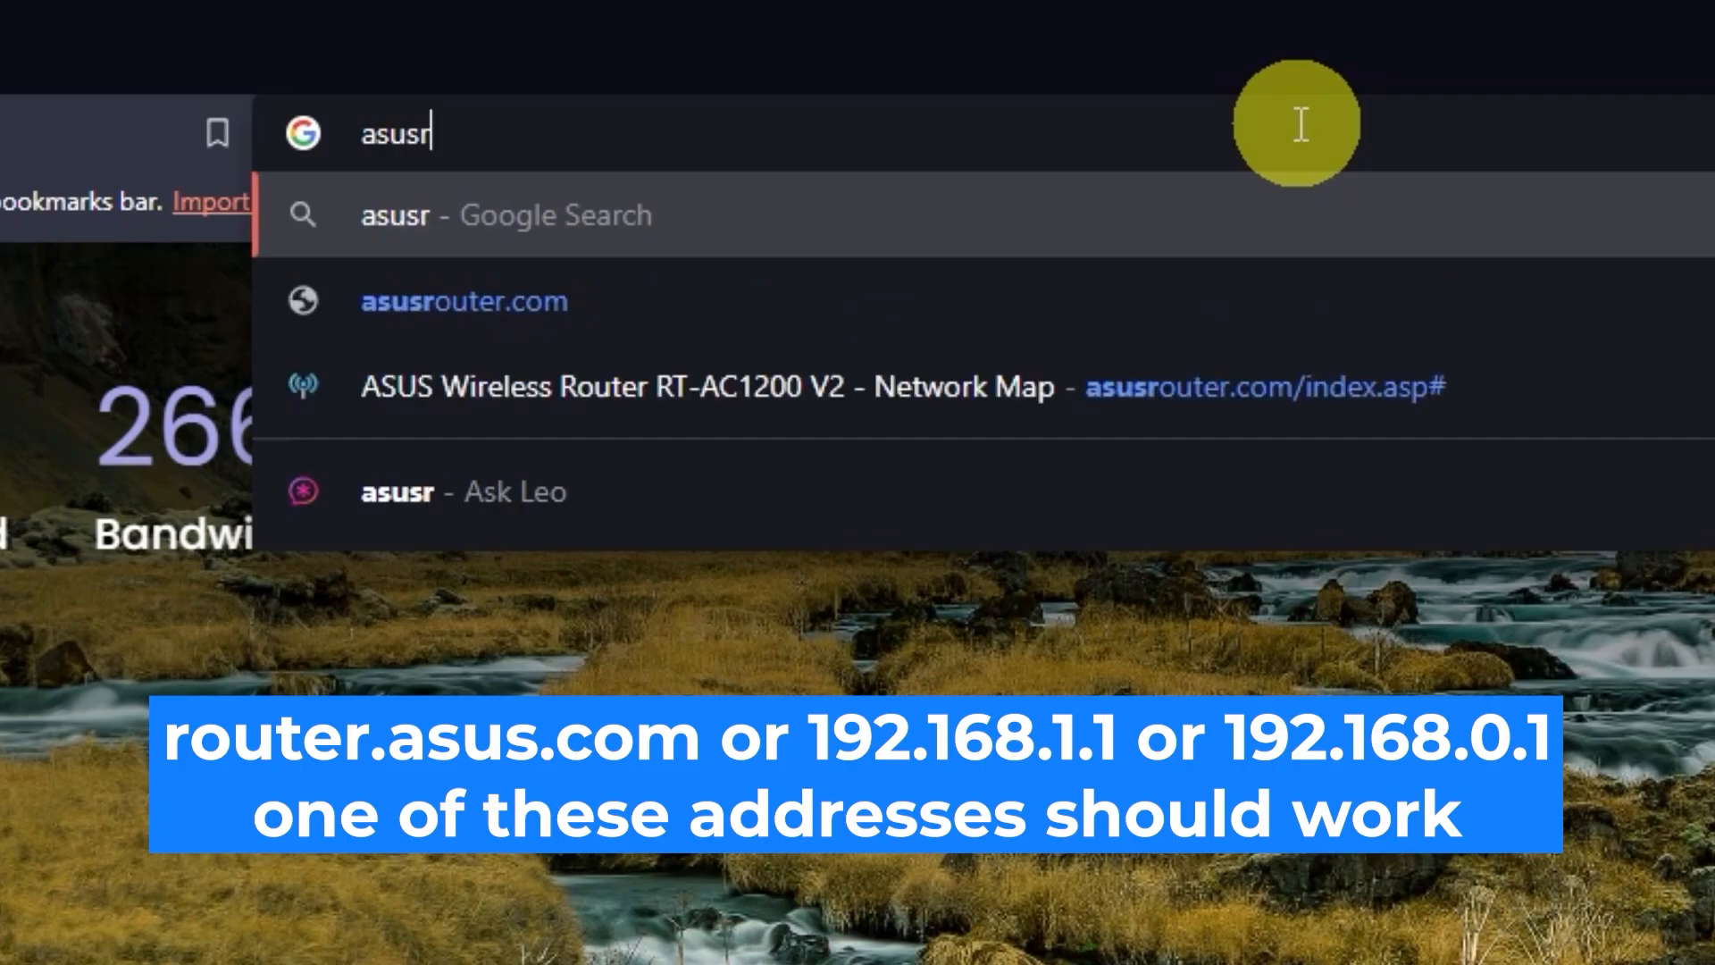
text(outer.com)
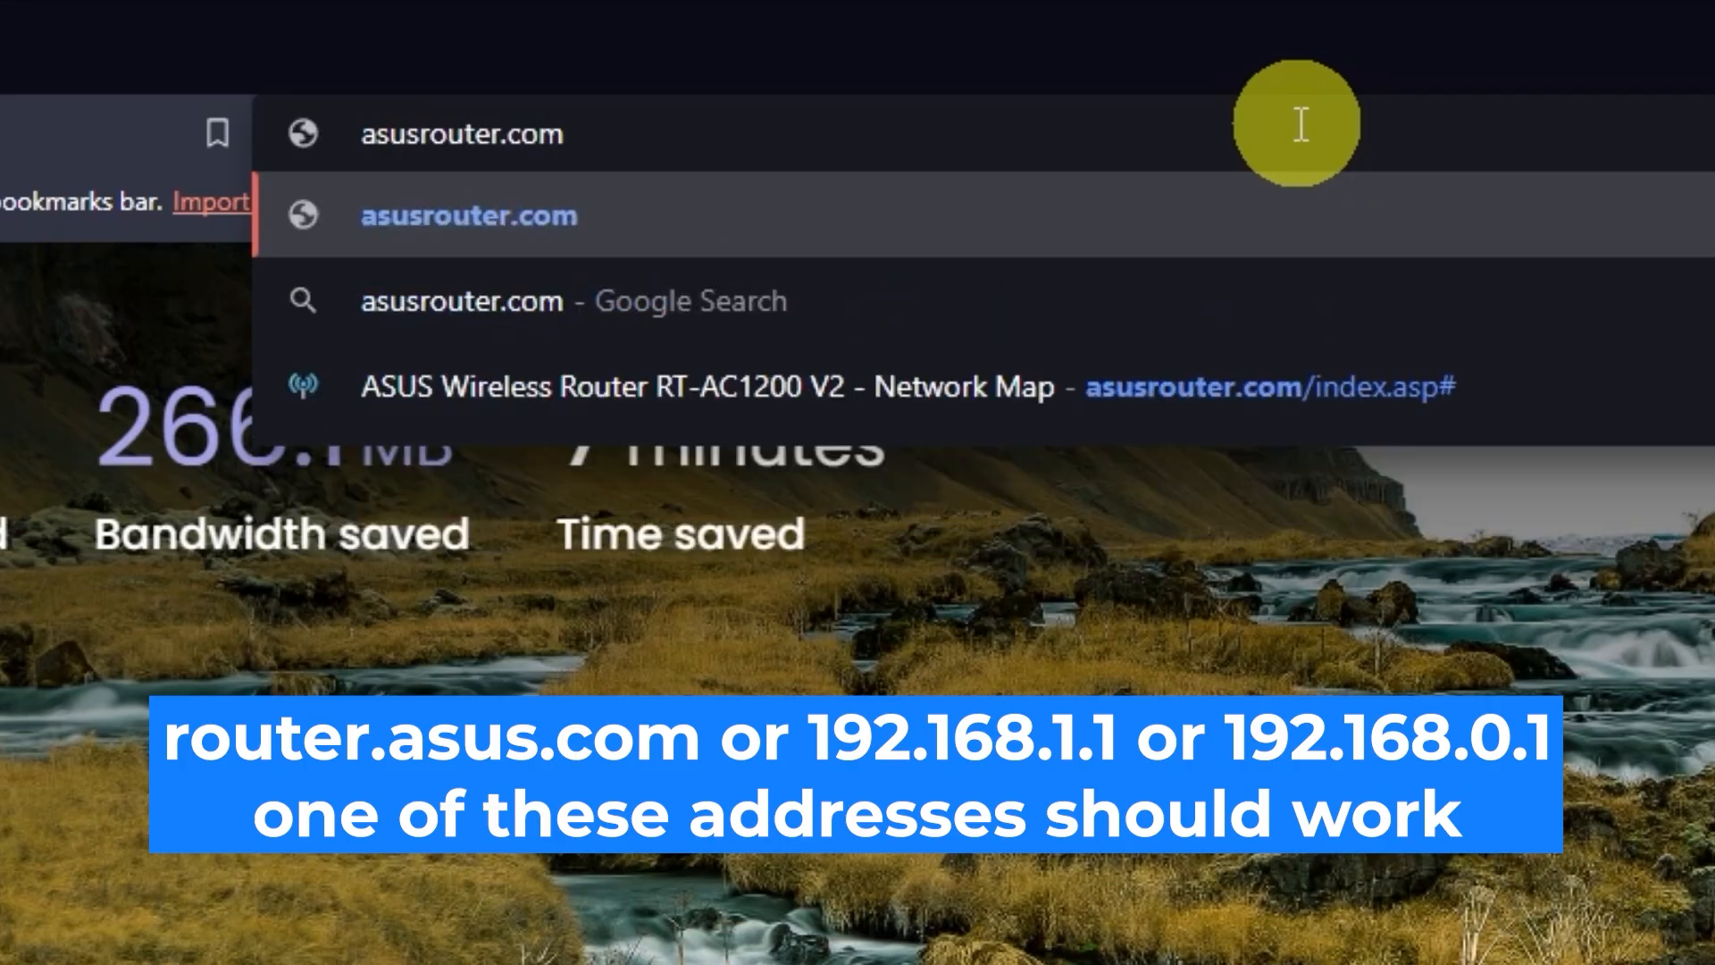
key(Return)
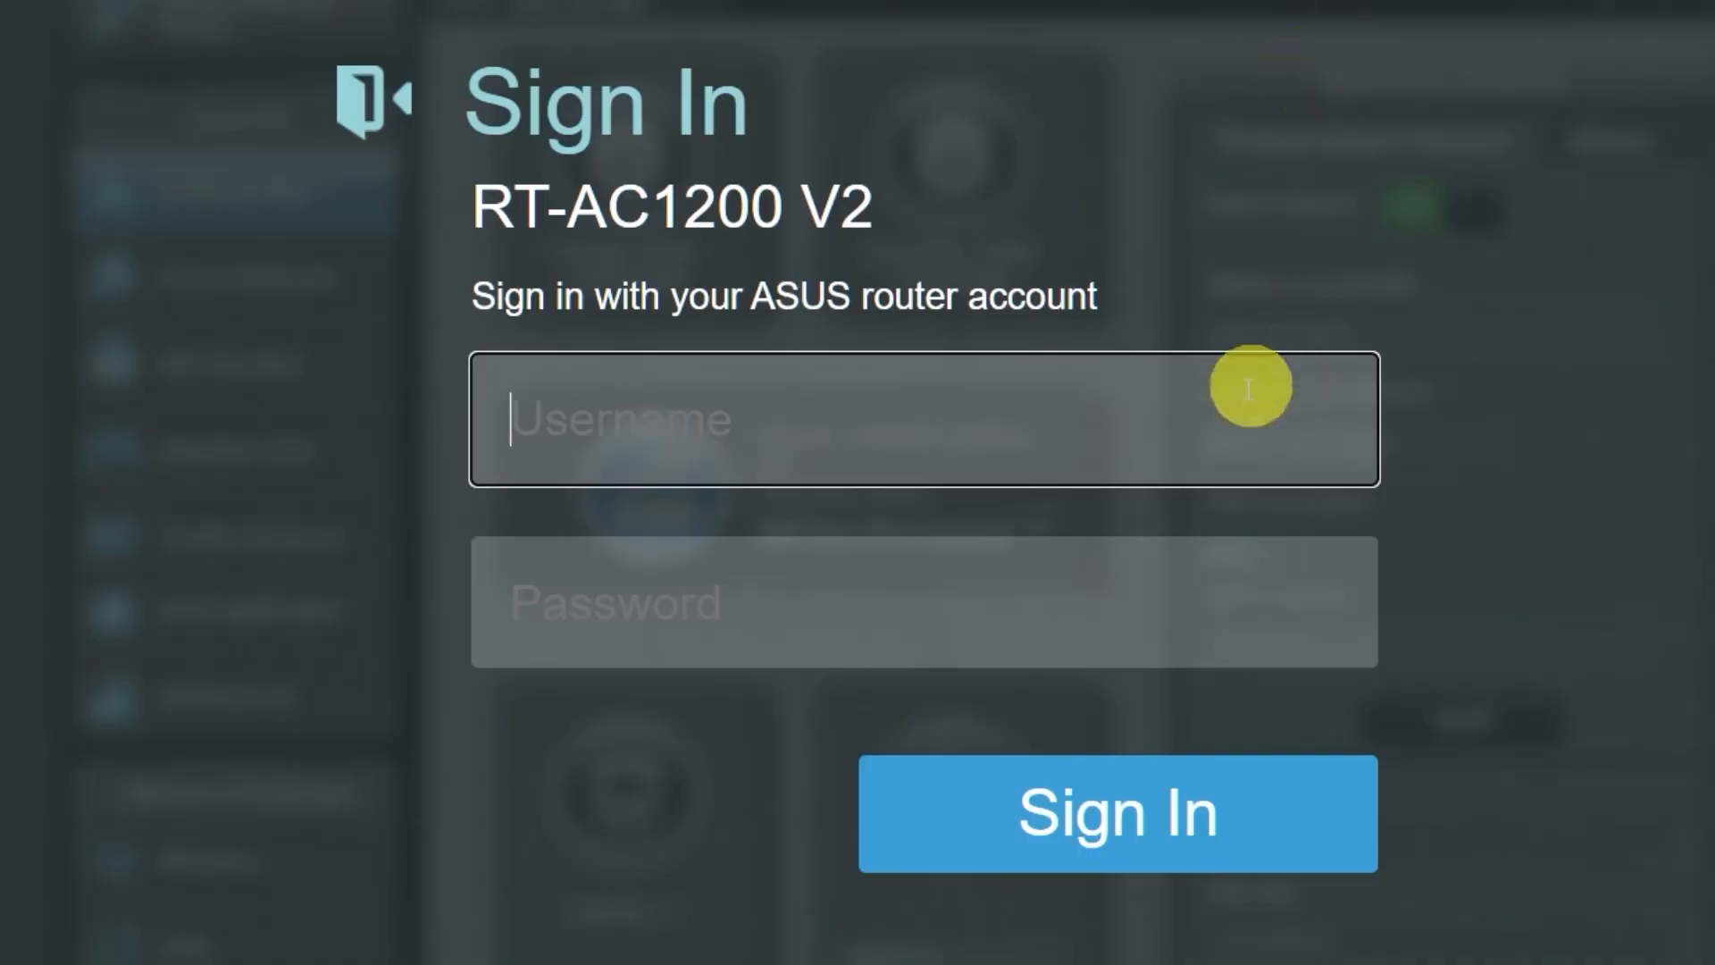
Sign in with the router's default username and password, retrying until the login is accepted
text(a)
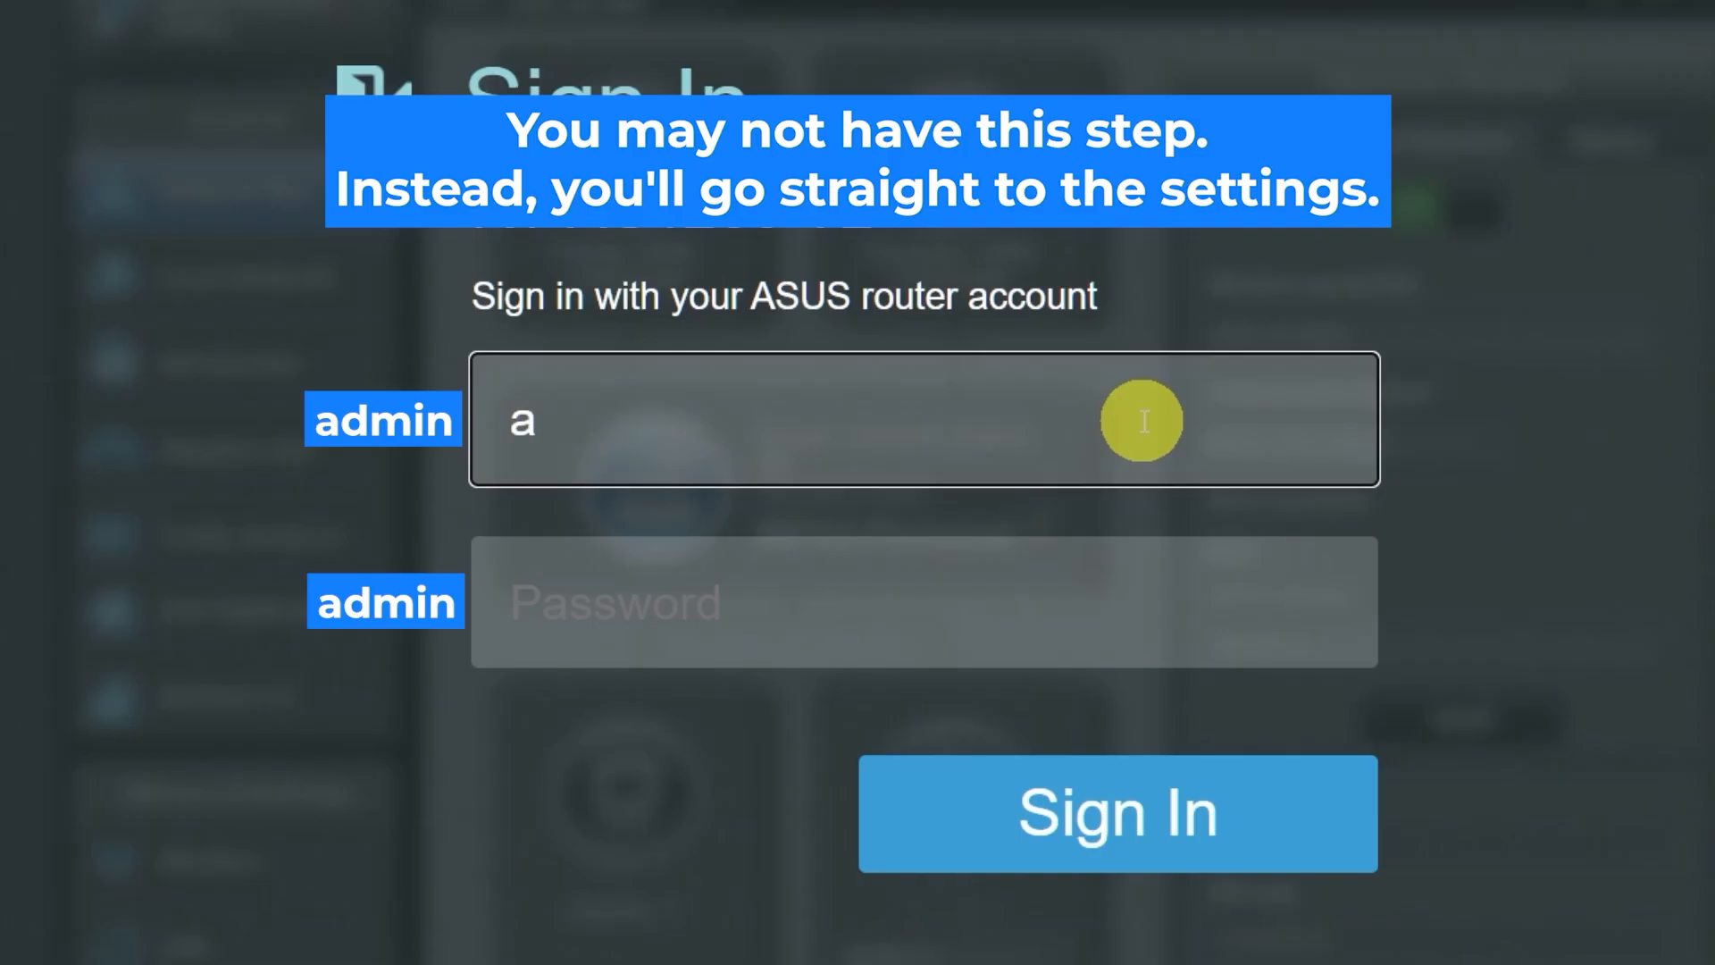
text(dmin)
click(1071, 609)
text(admin)
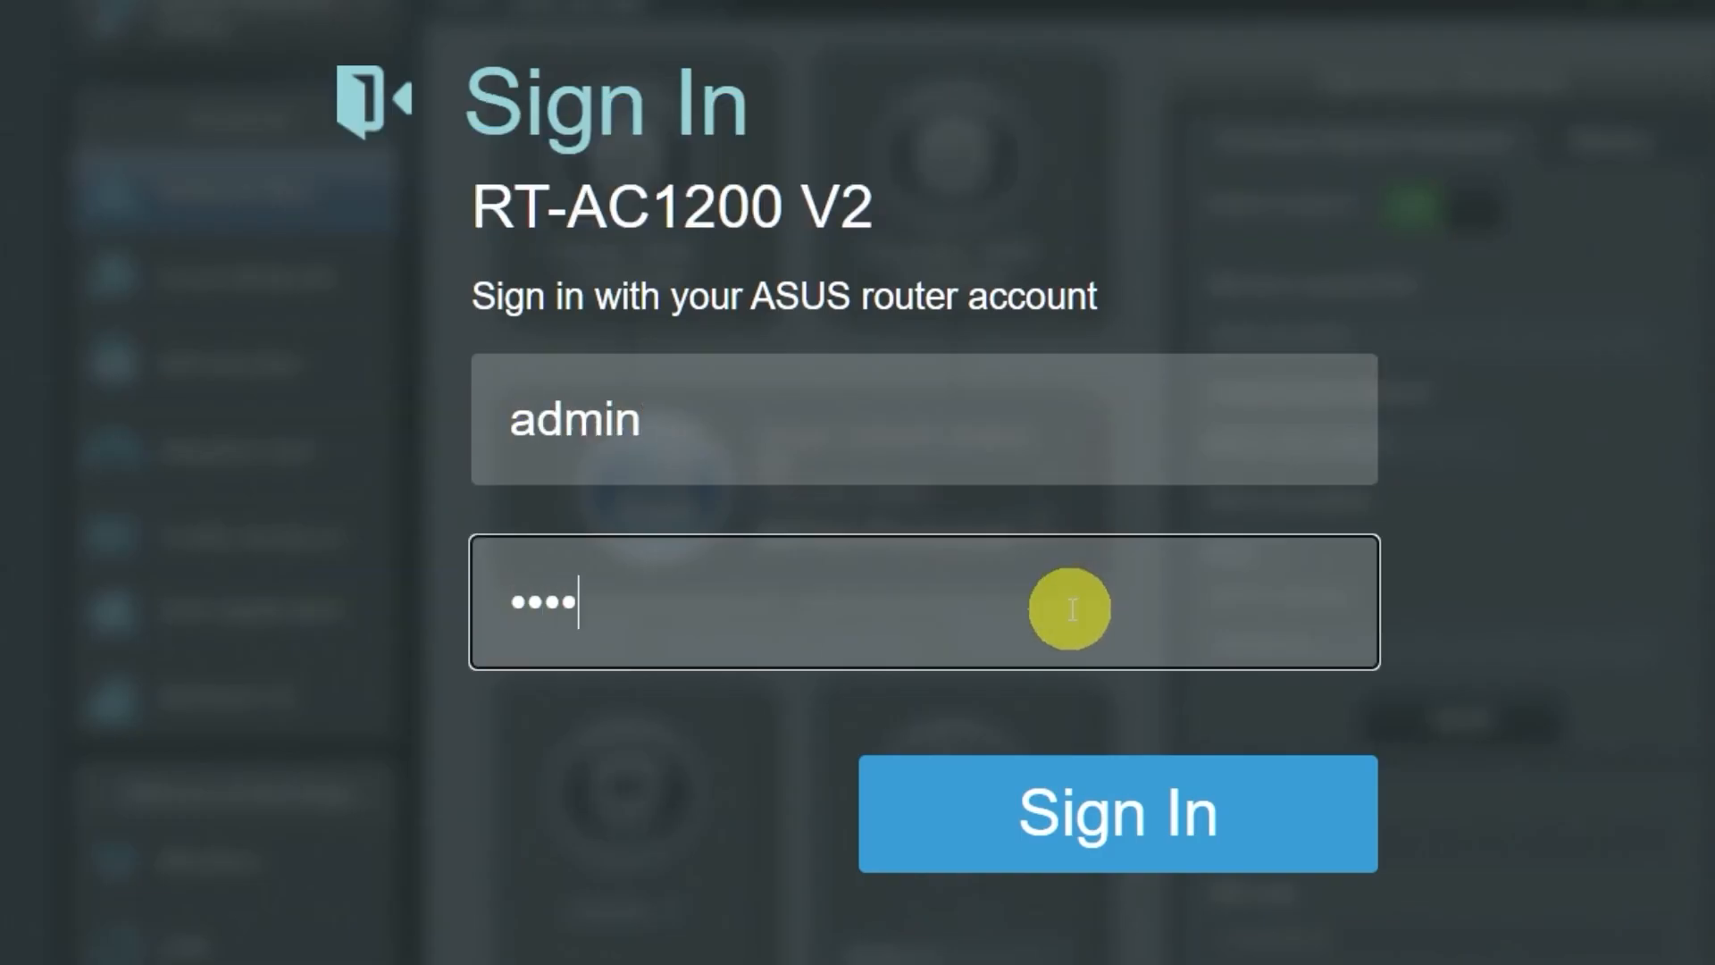
click(1098, 808)
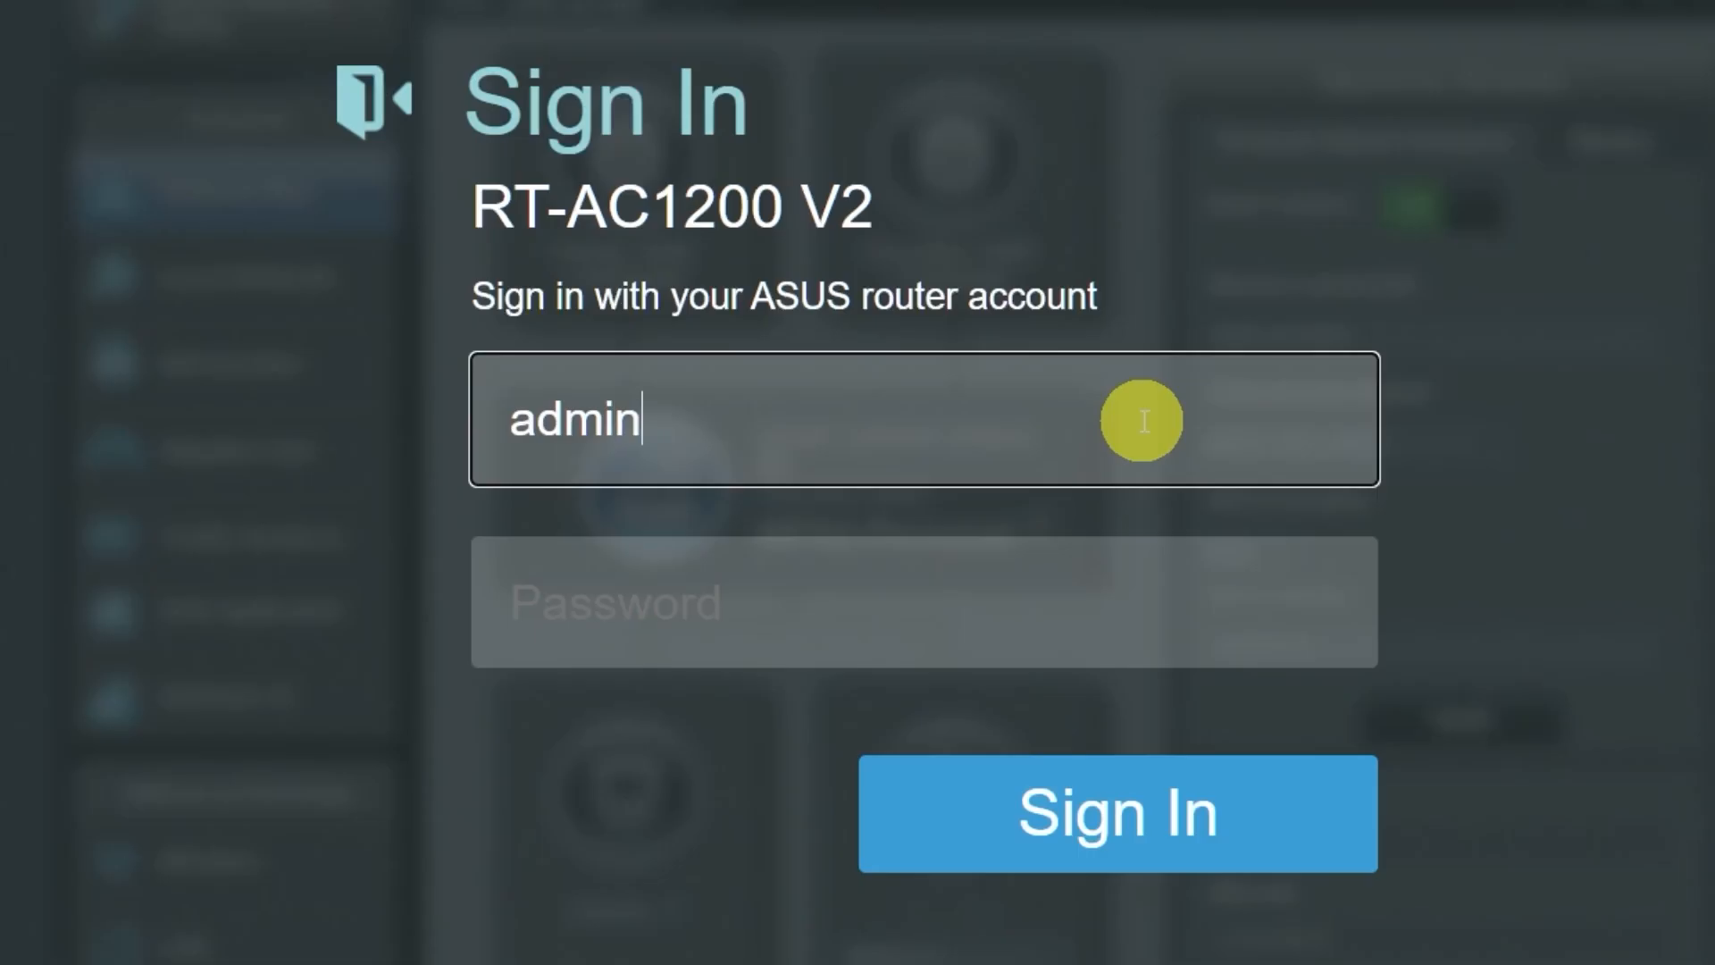
click(1074, 600)
text(admin)
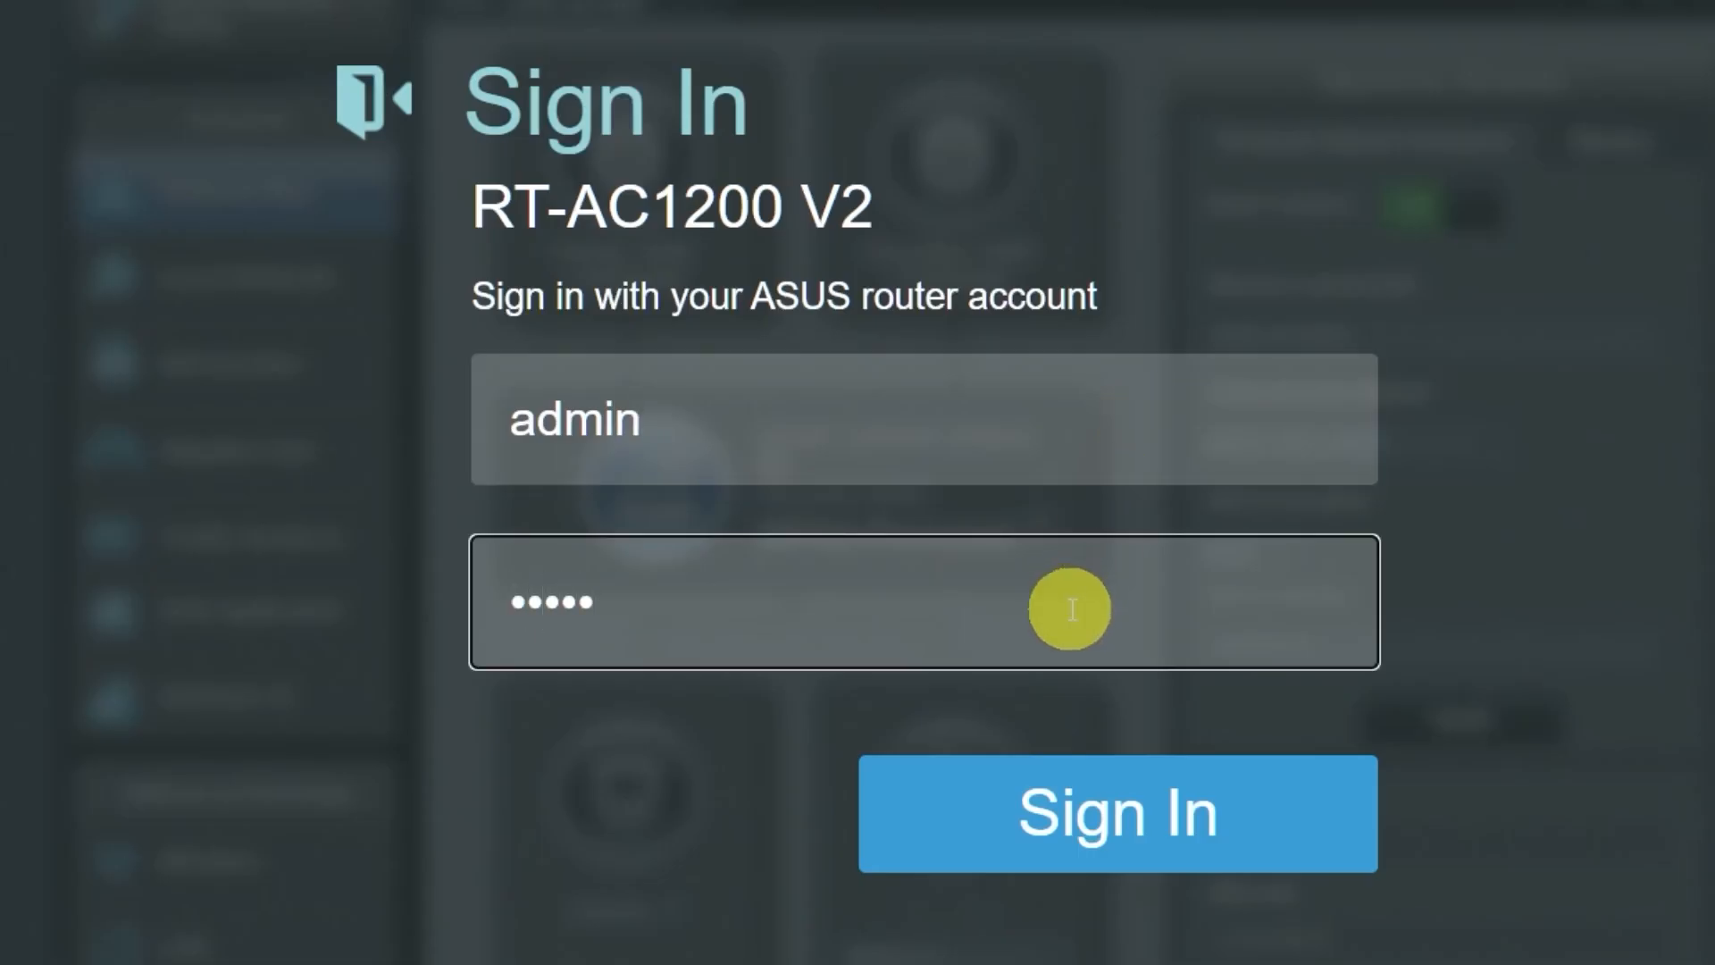
click(1095, 809)
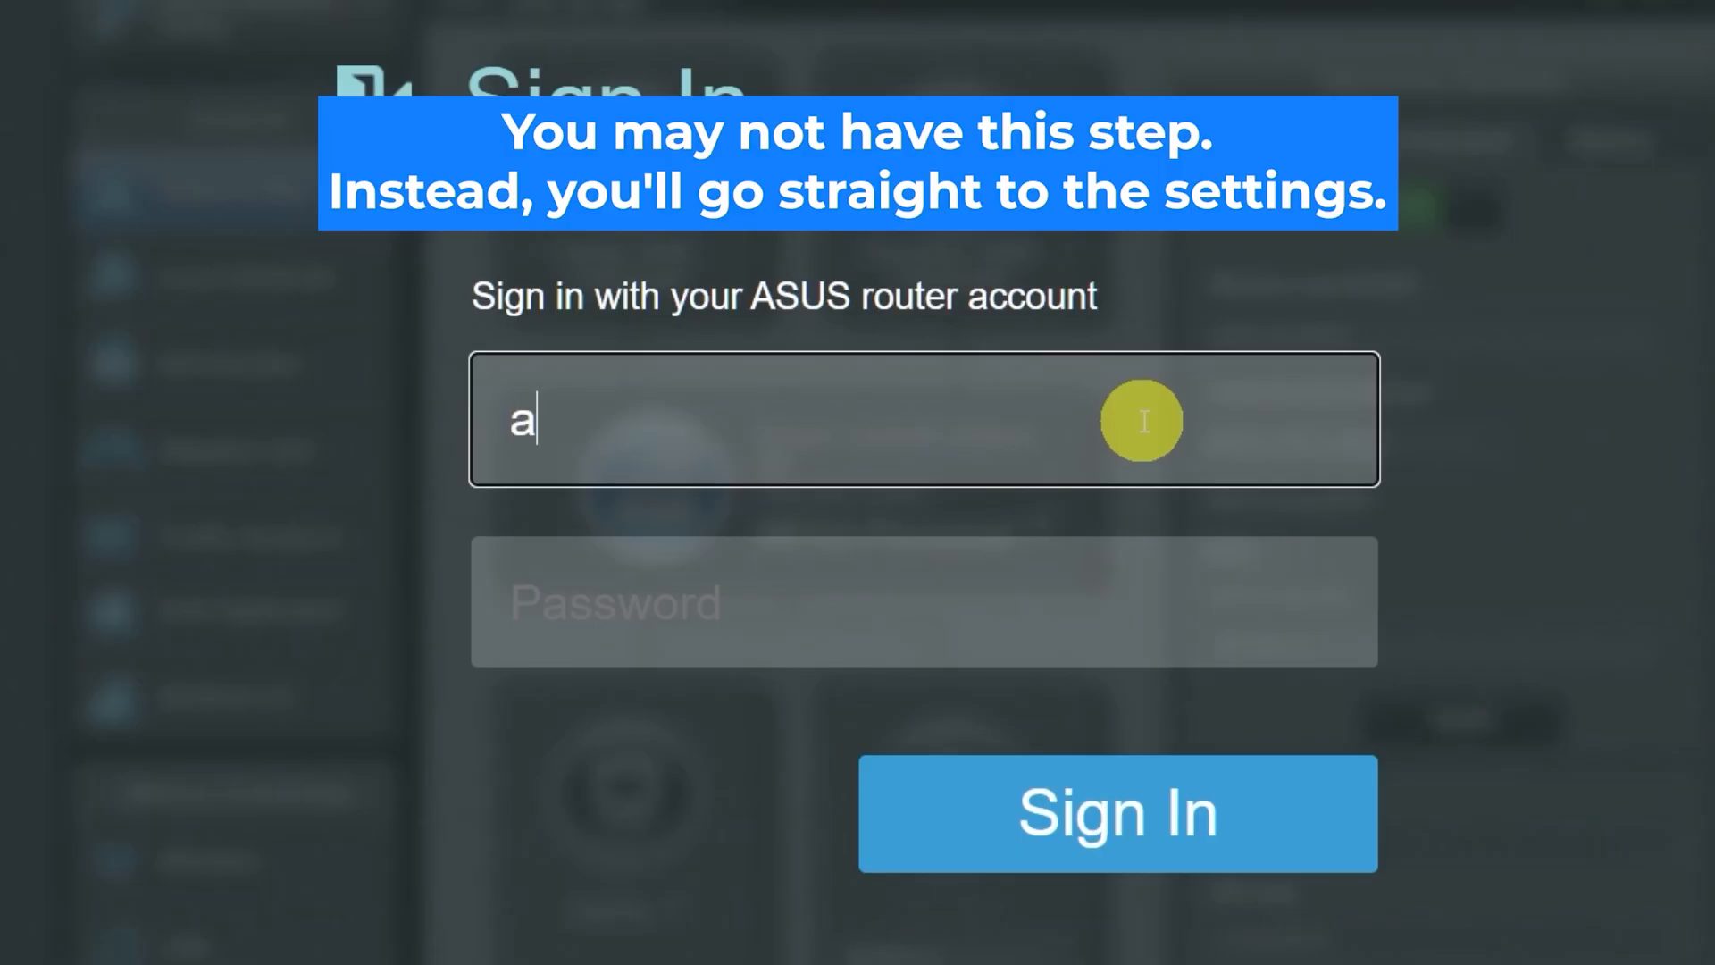
text(dmin)
click(1071, 610)
text(admin)
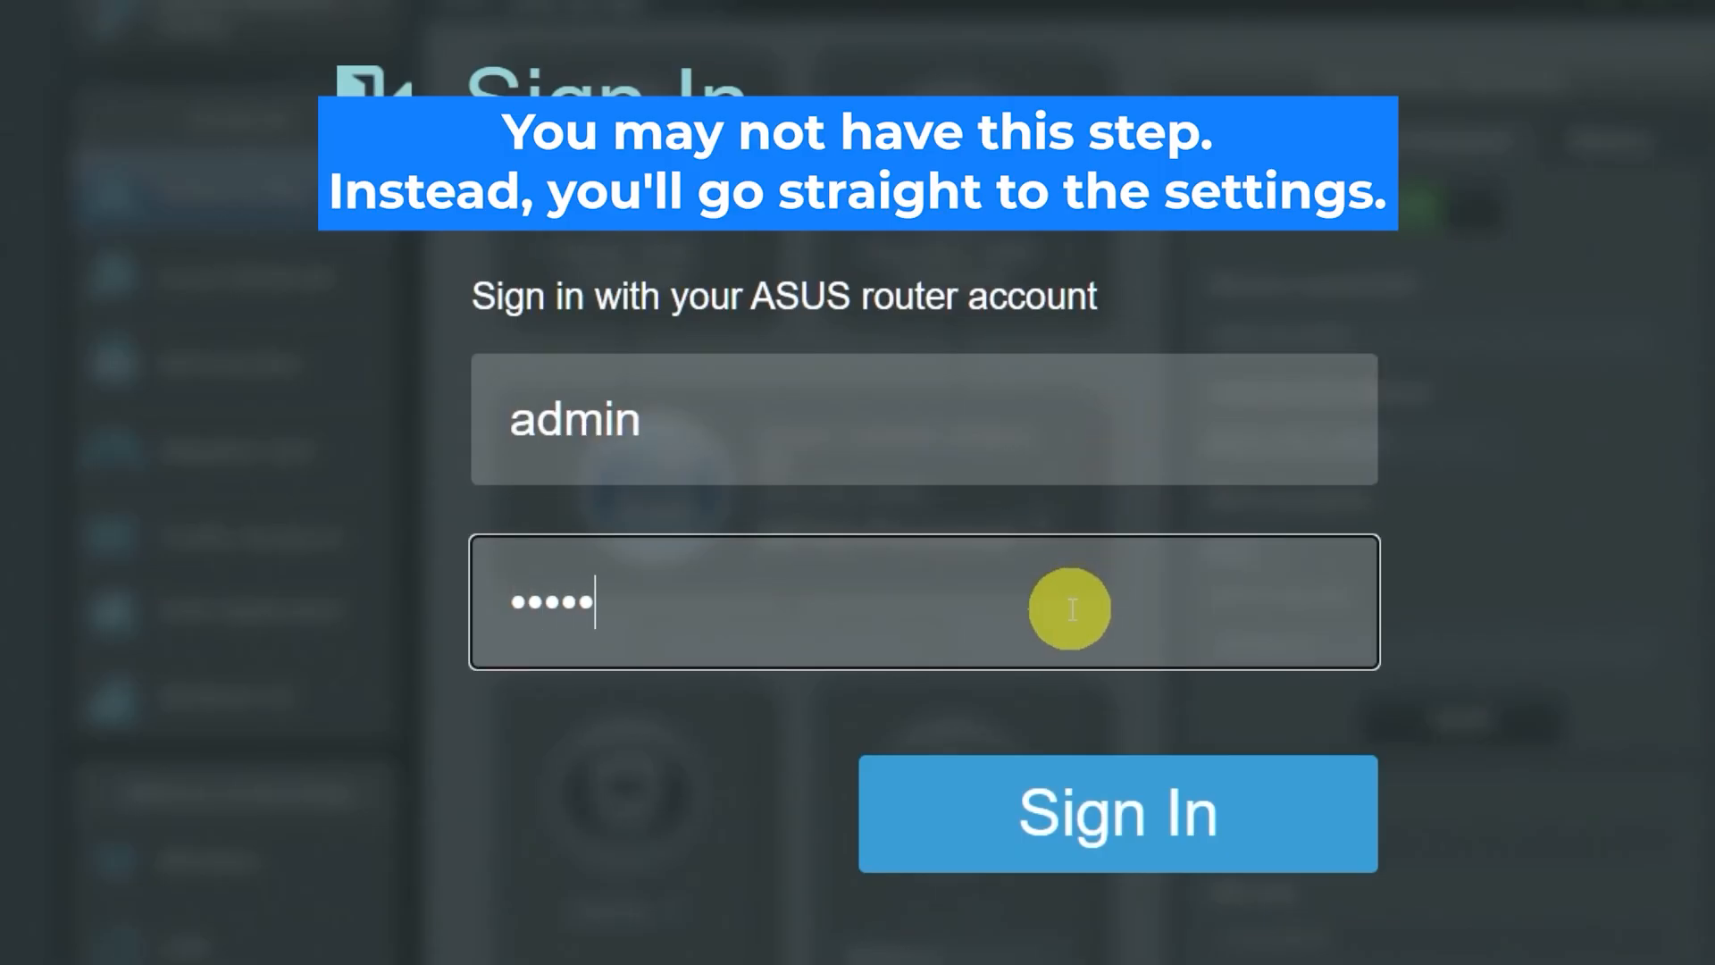
click(1094, 810)
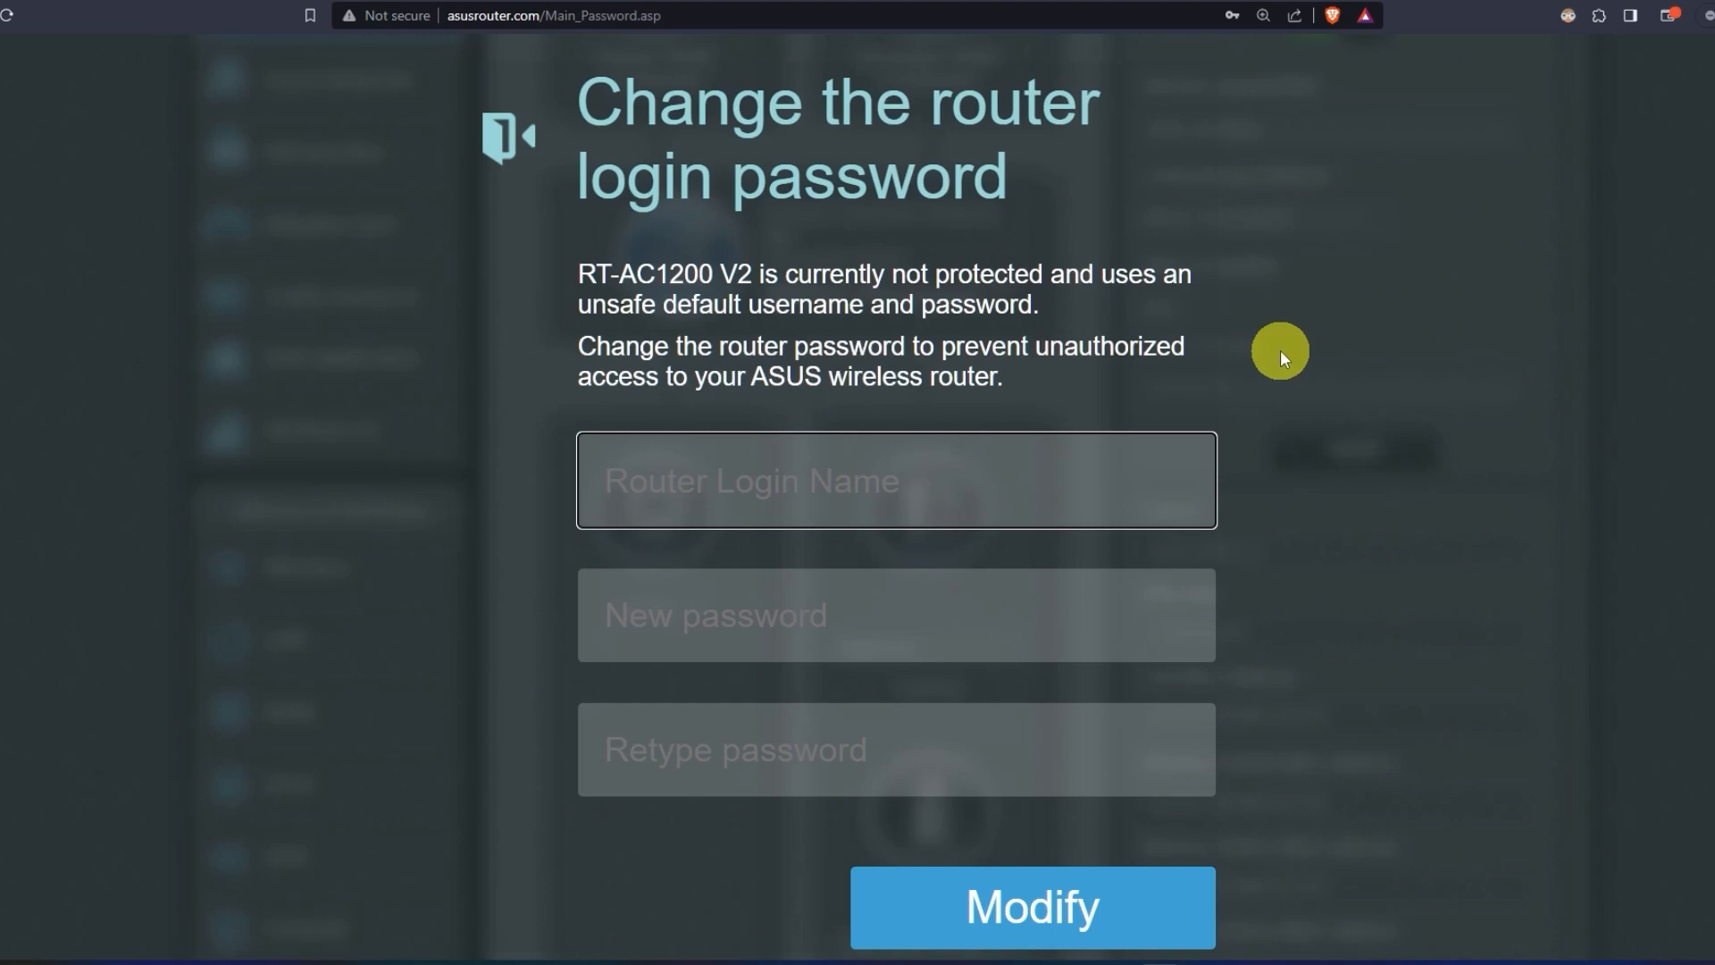
Change the router login name to 'asus' with a new password entered twice, and save
text(asus)
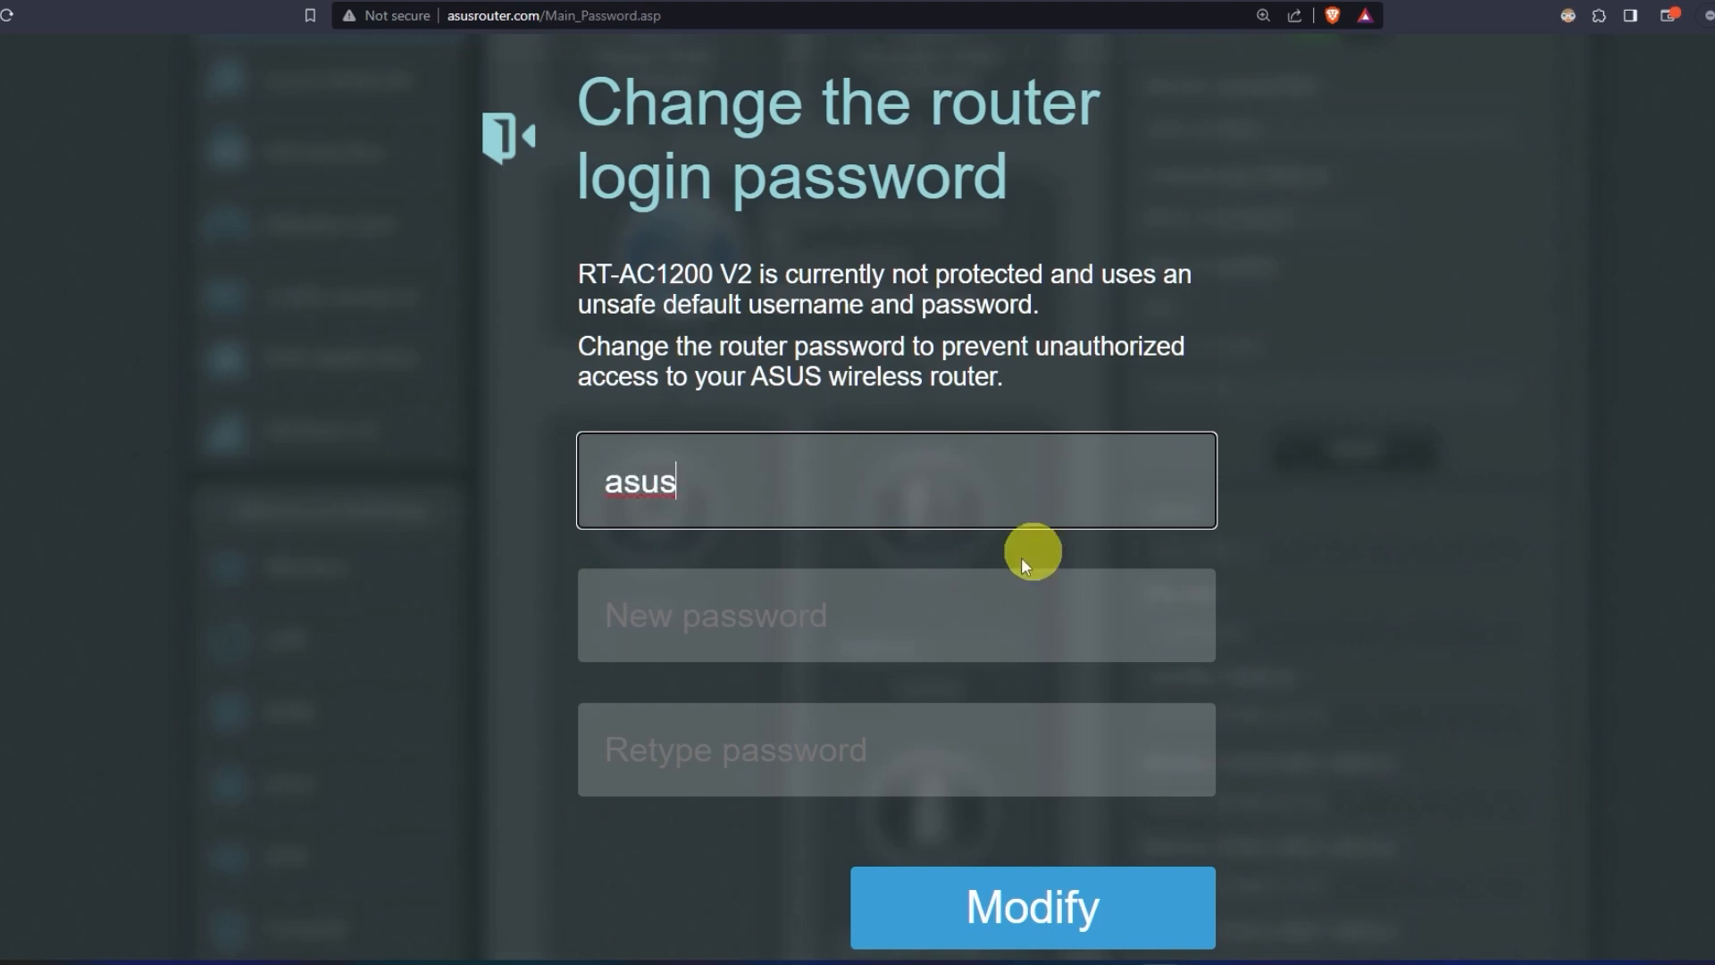
click(931, 612)
text(••••••••••)
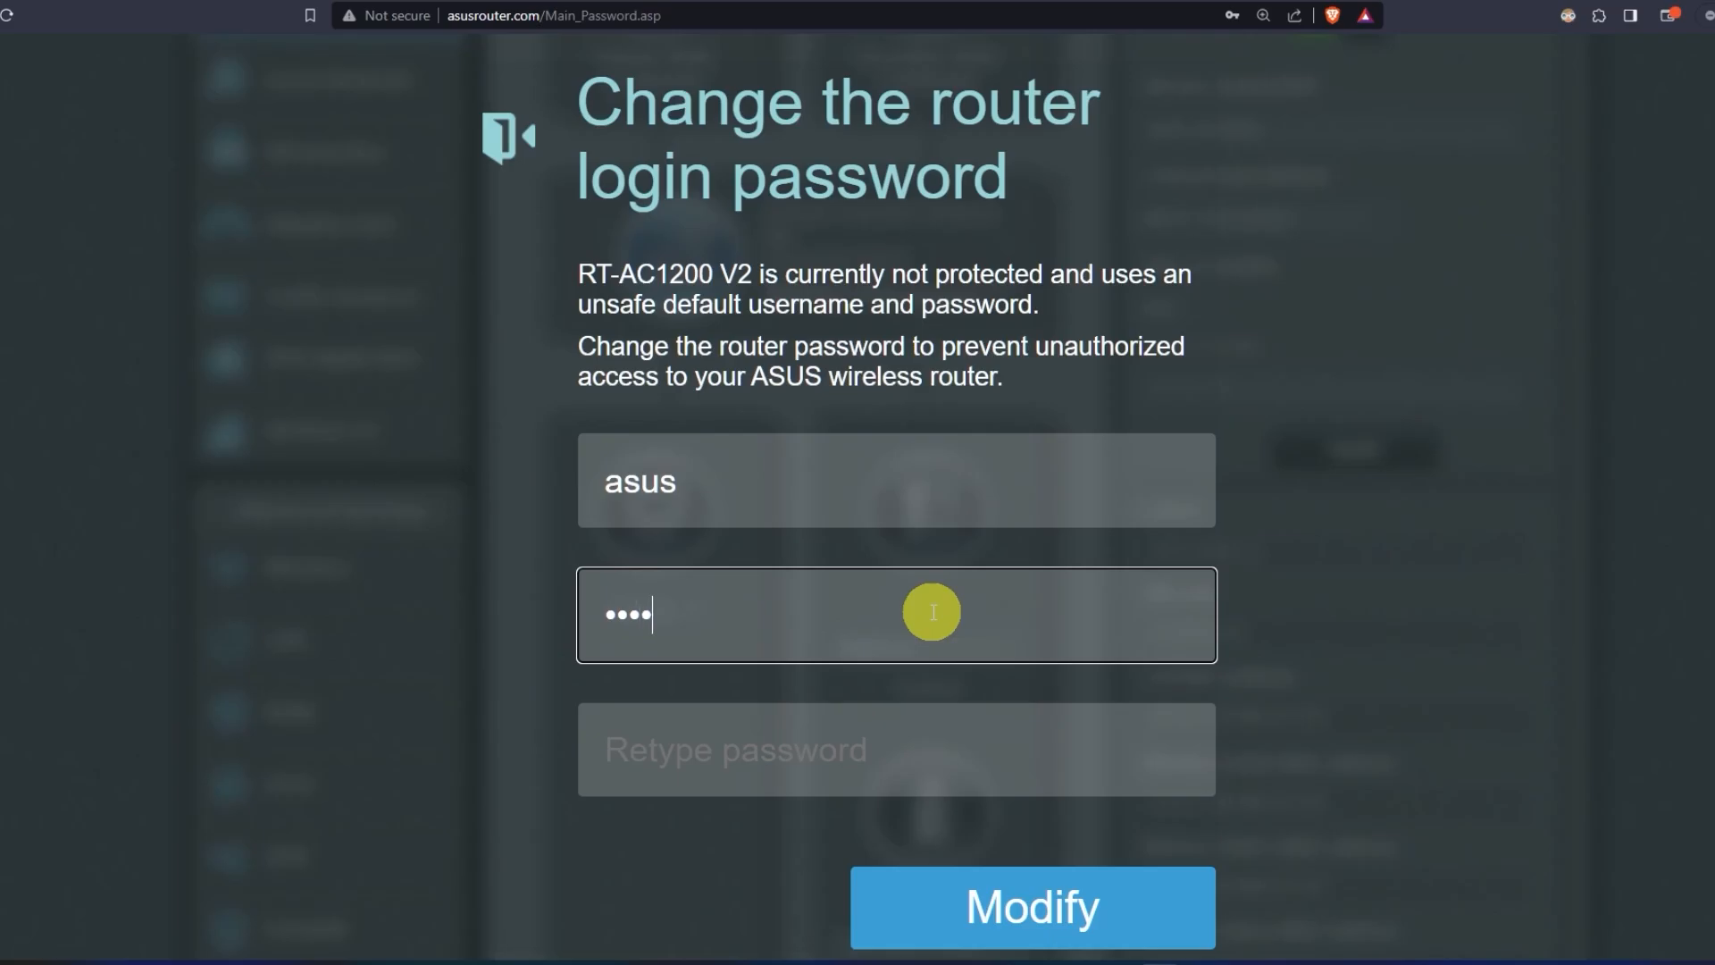
click(924, 756)
text(••••••••••)
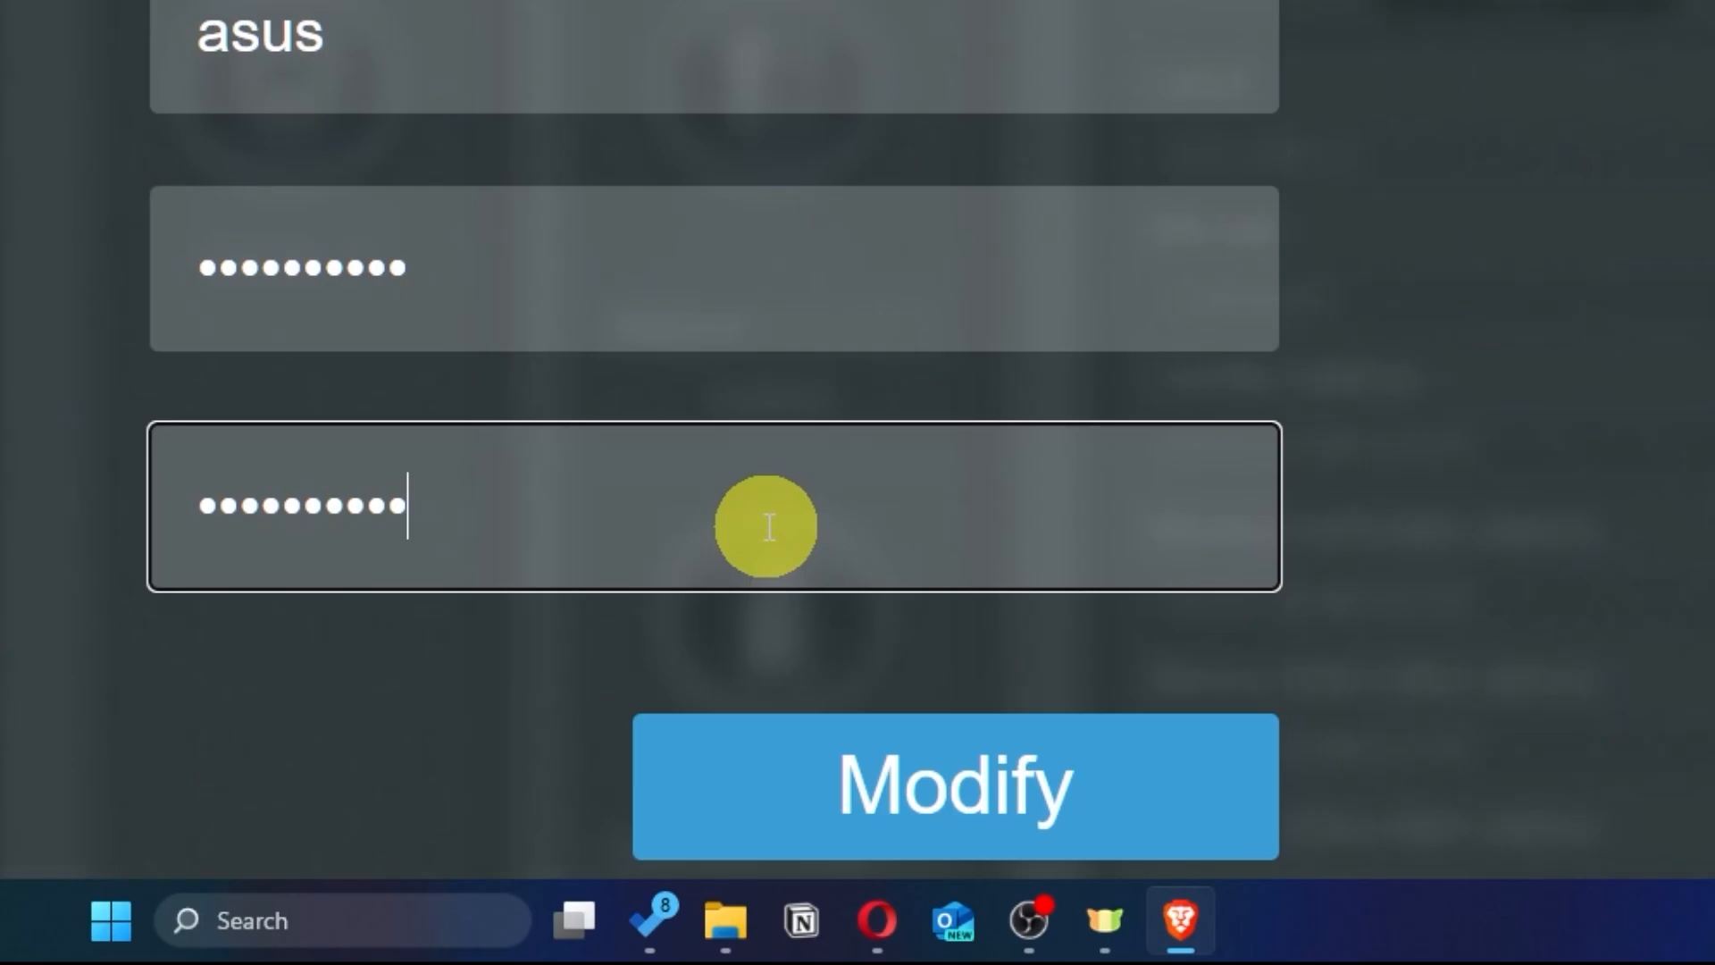
click(1097, 806)
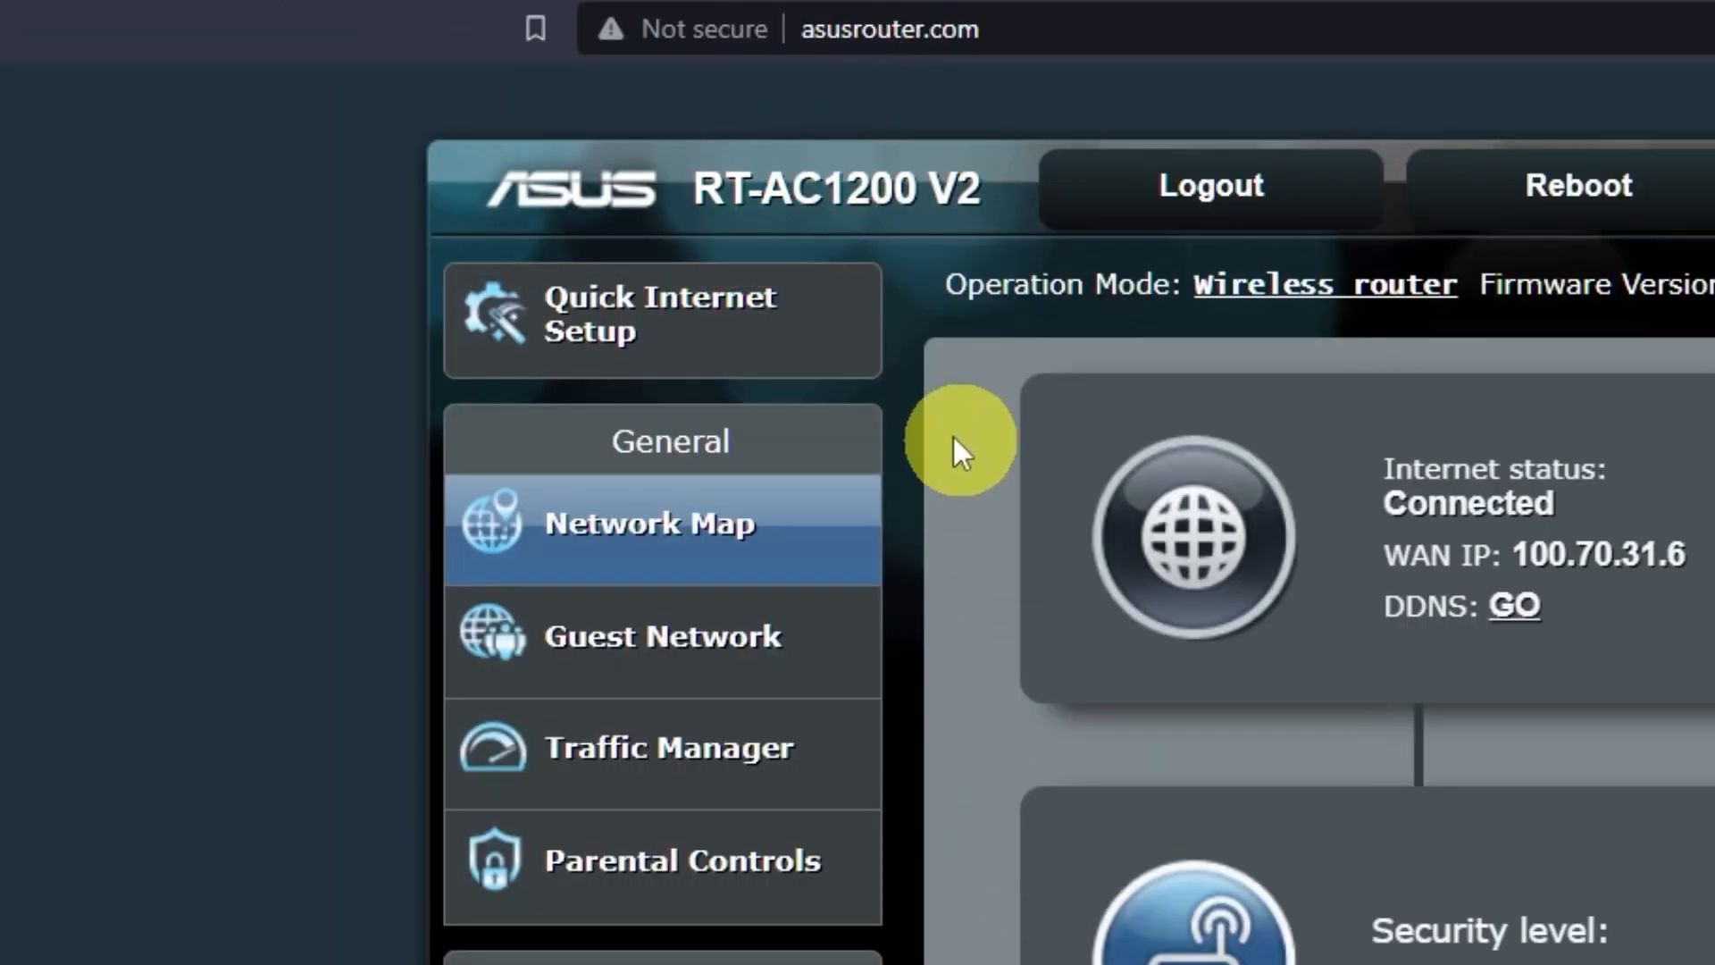
Launch the quick internet setup wizard and reveal the current 5 GHz and 2.4 GHz Wi-Fi passwords
click(755, 346)
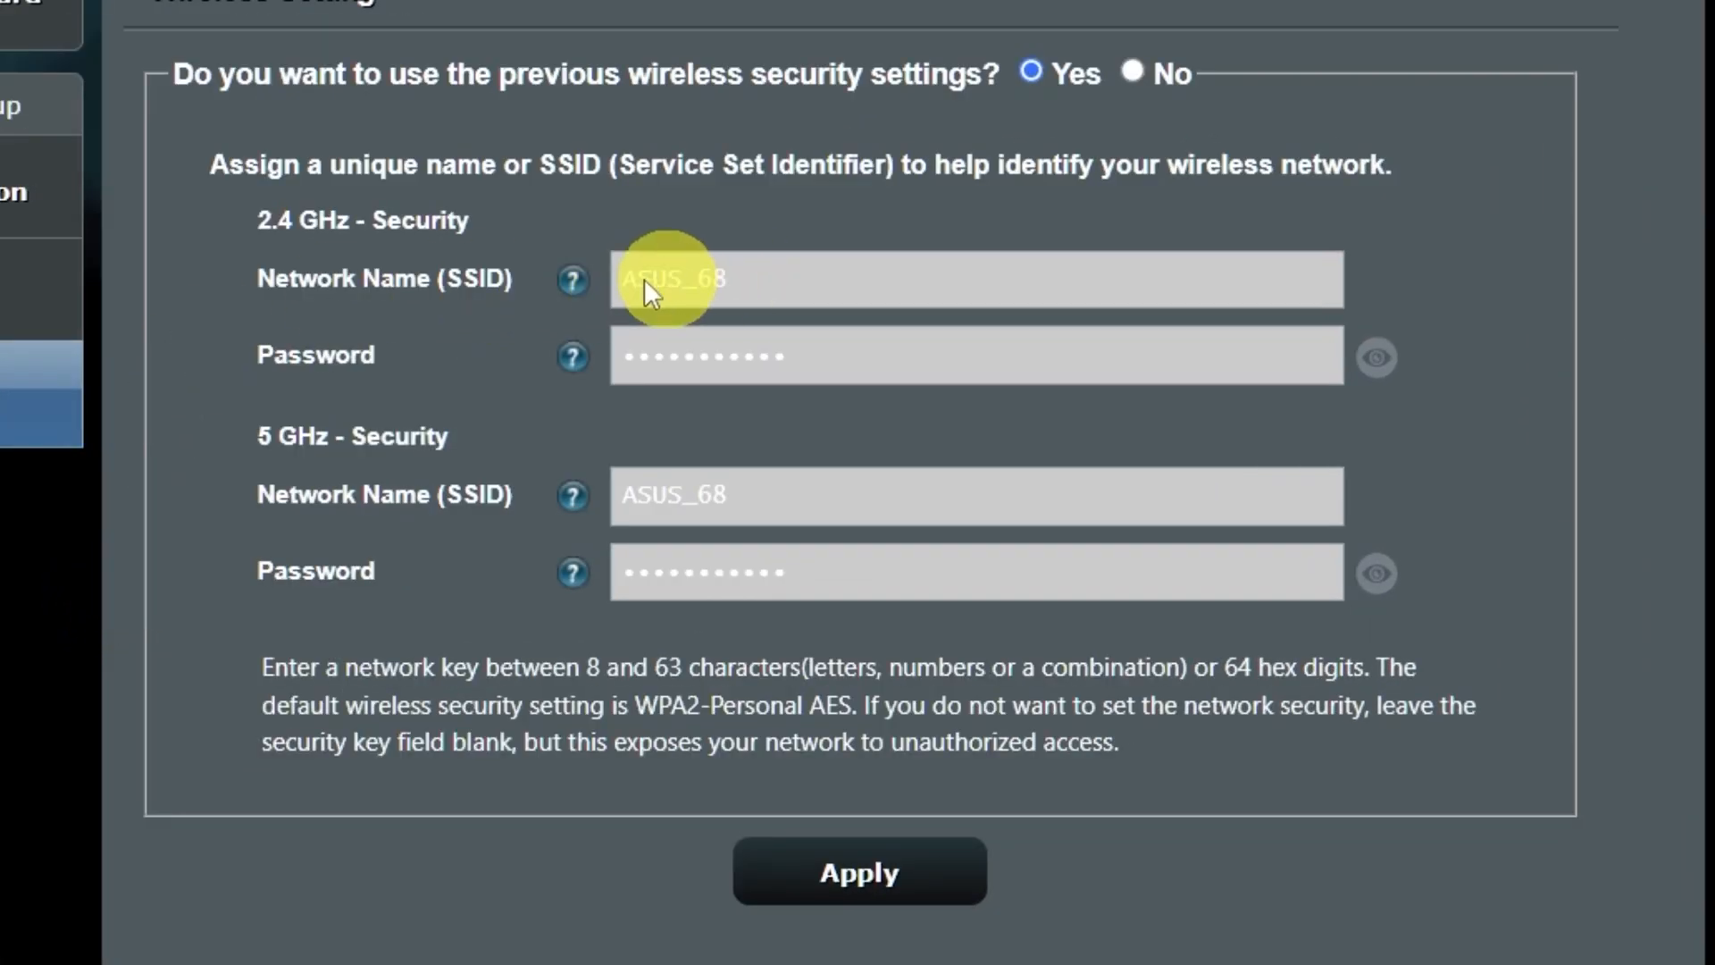
click(1388, 576)
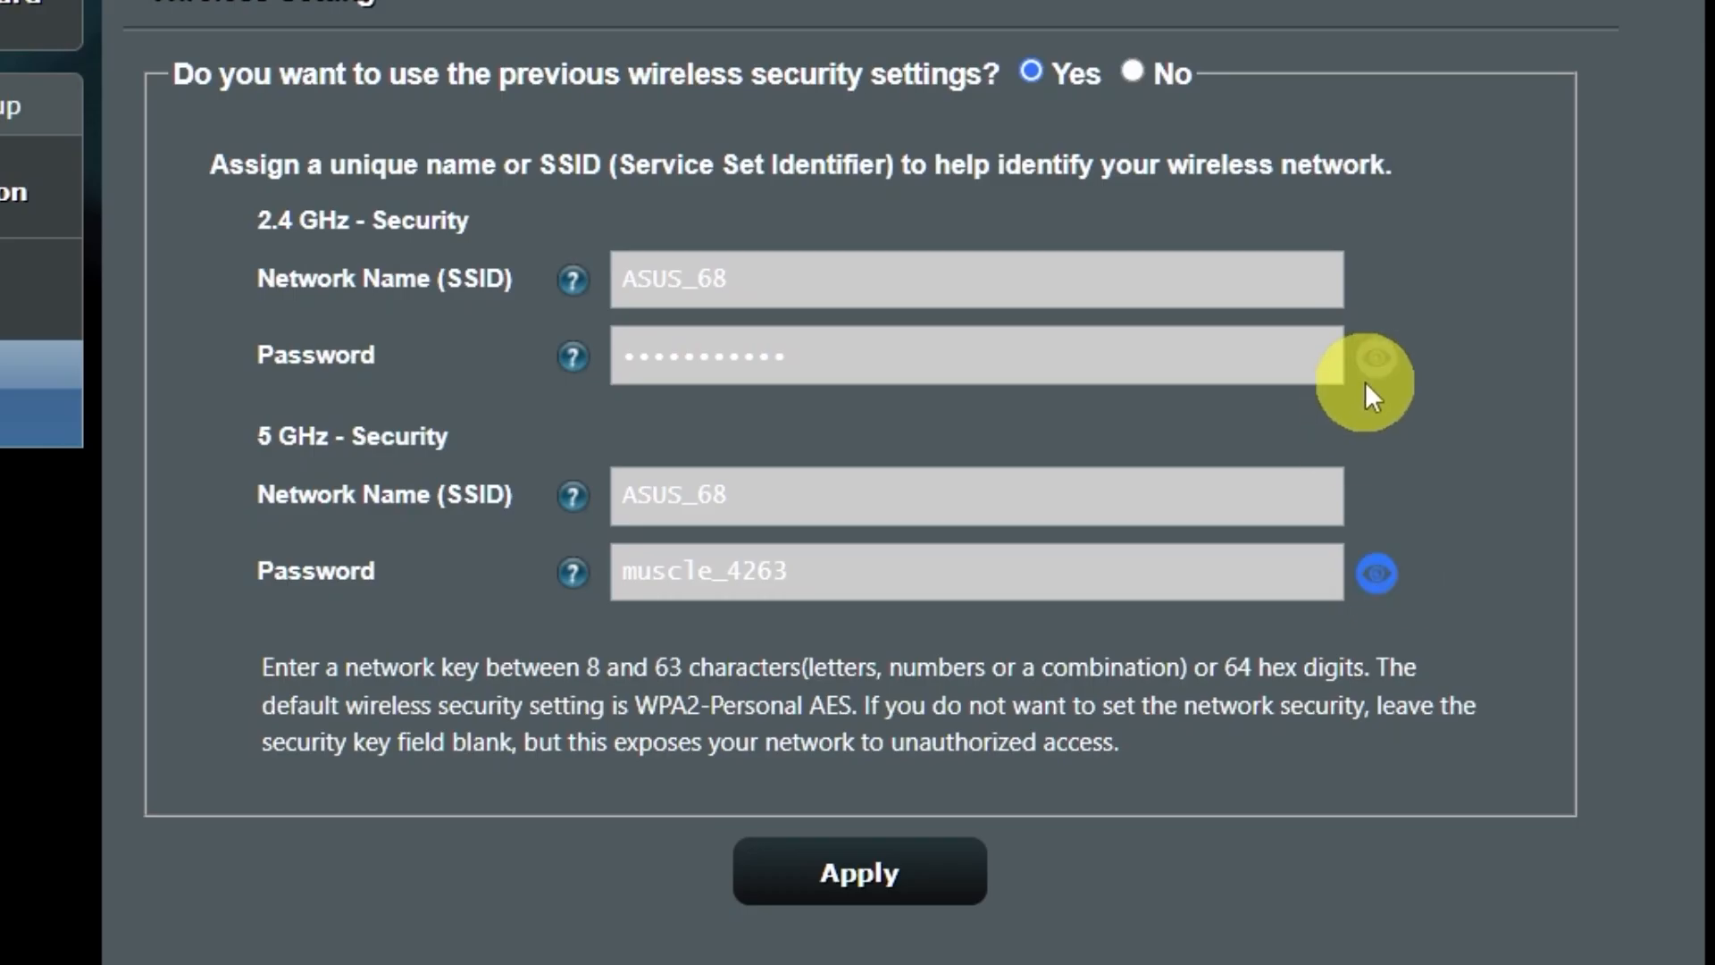
click(1373, 361)
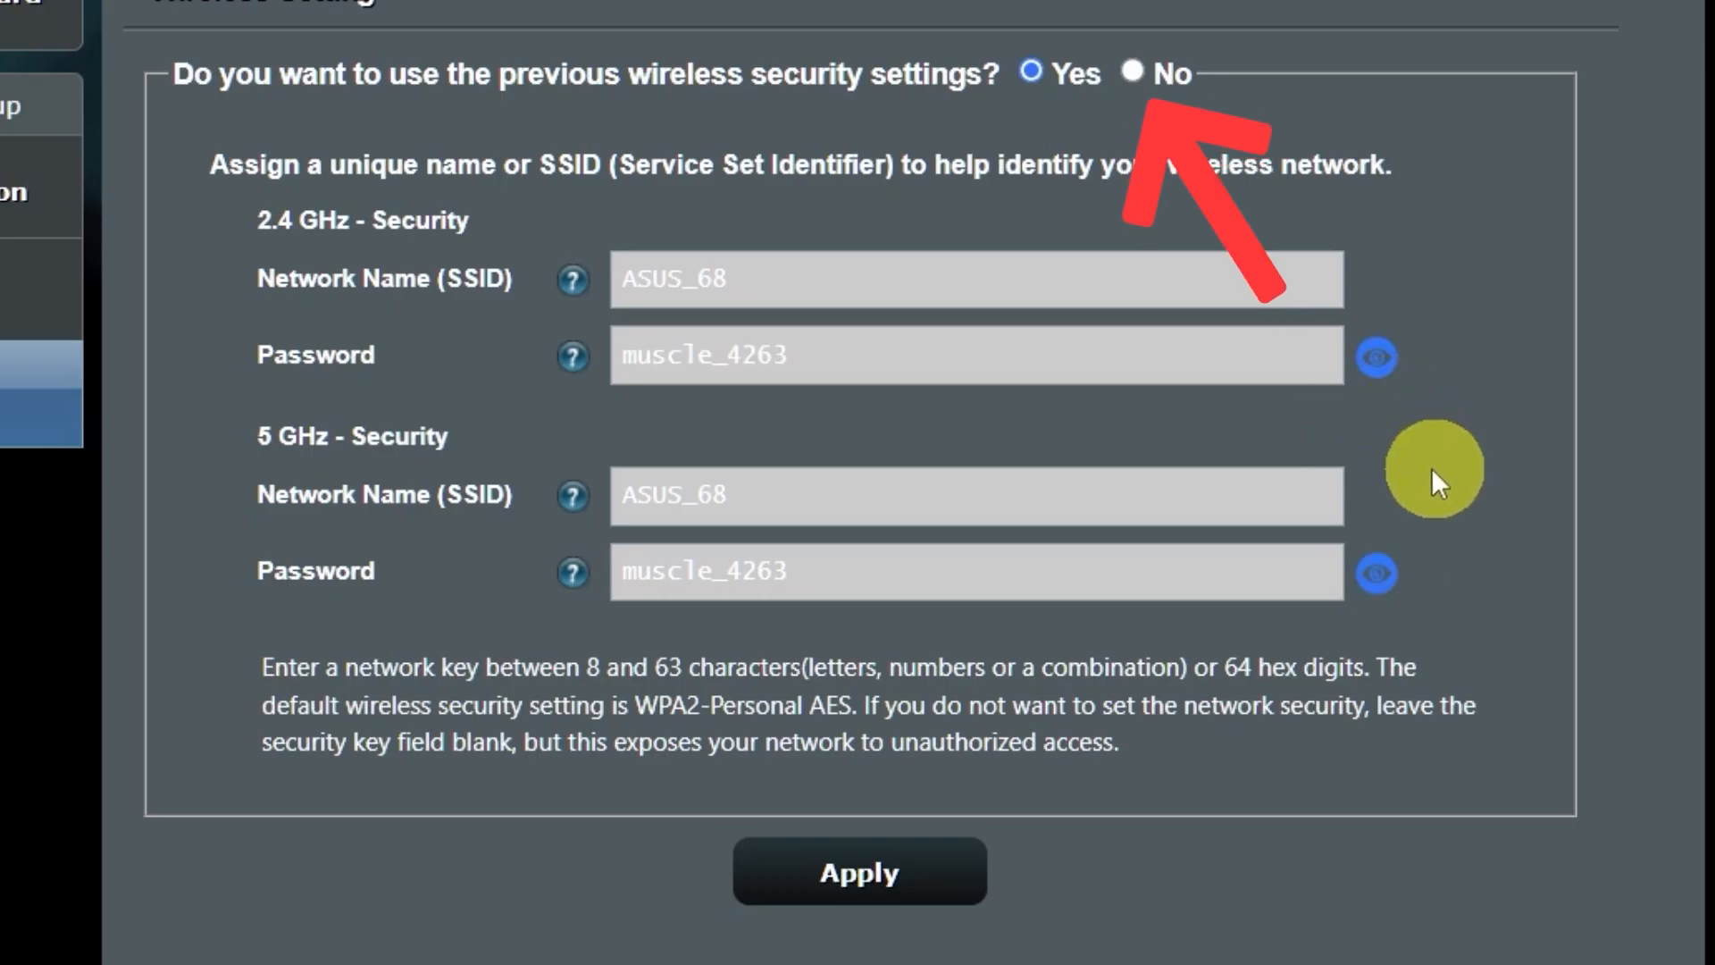
Set a new Wi-Fi password for both bands, apply it, and accept the weak-password warning
click(1137, 74)
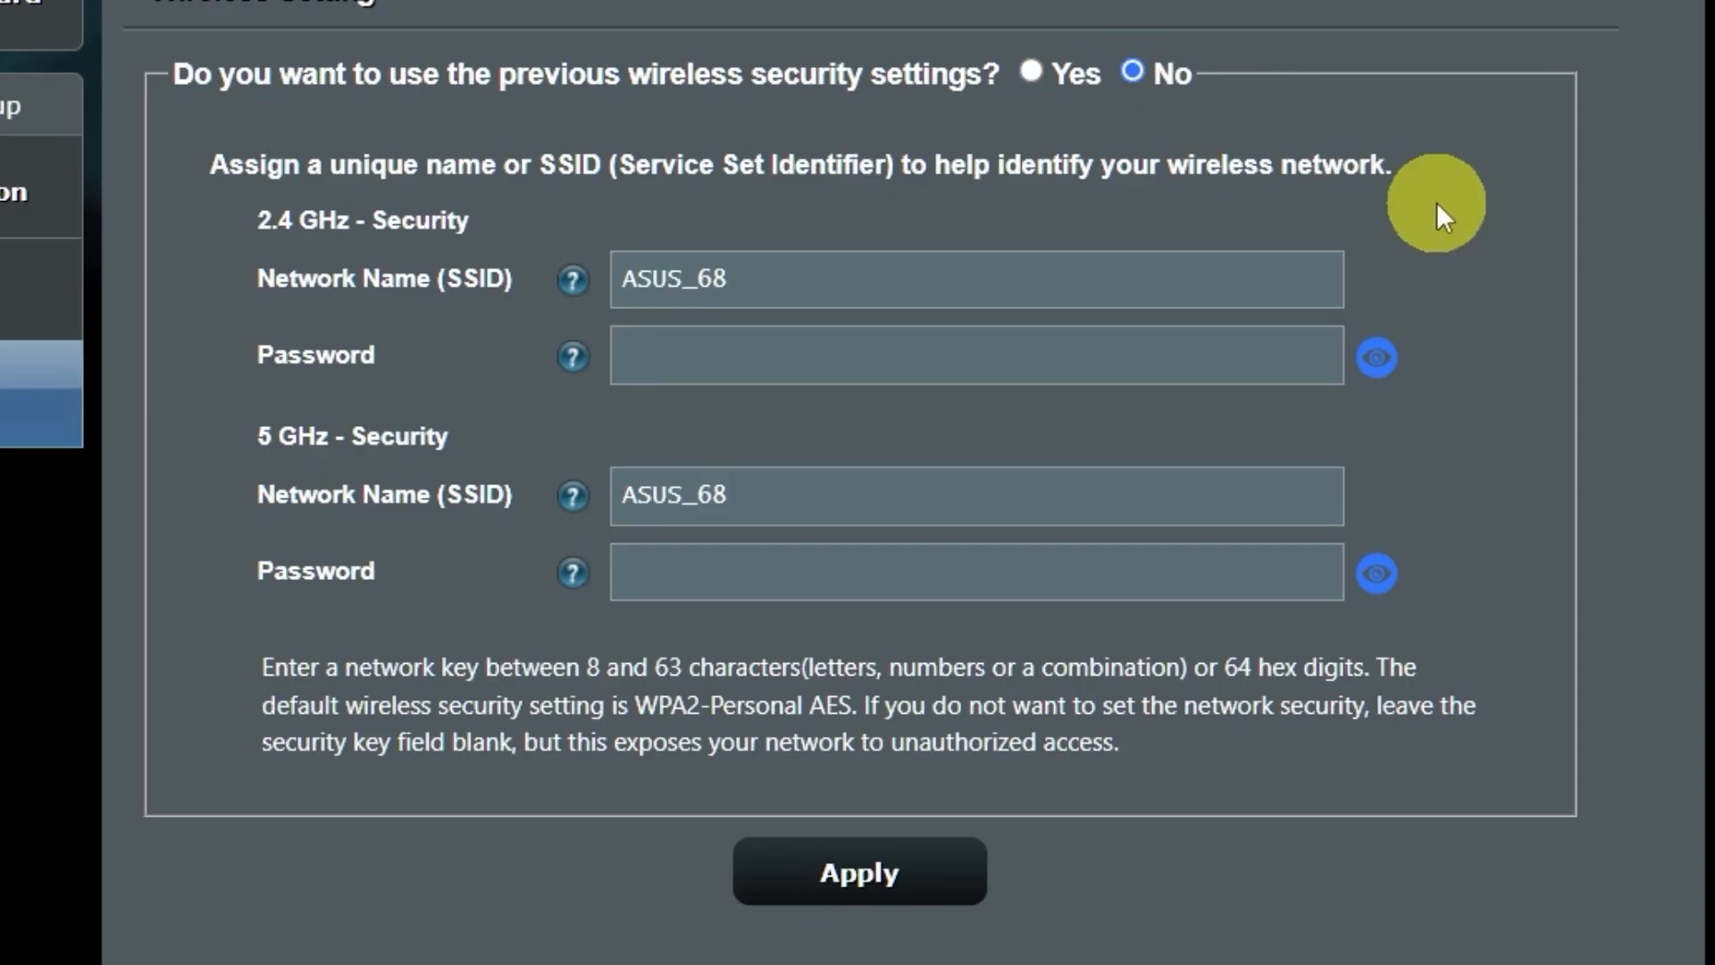
click(1023, 361)
text(12)
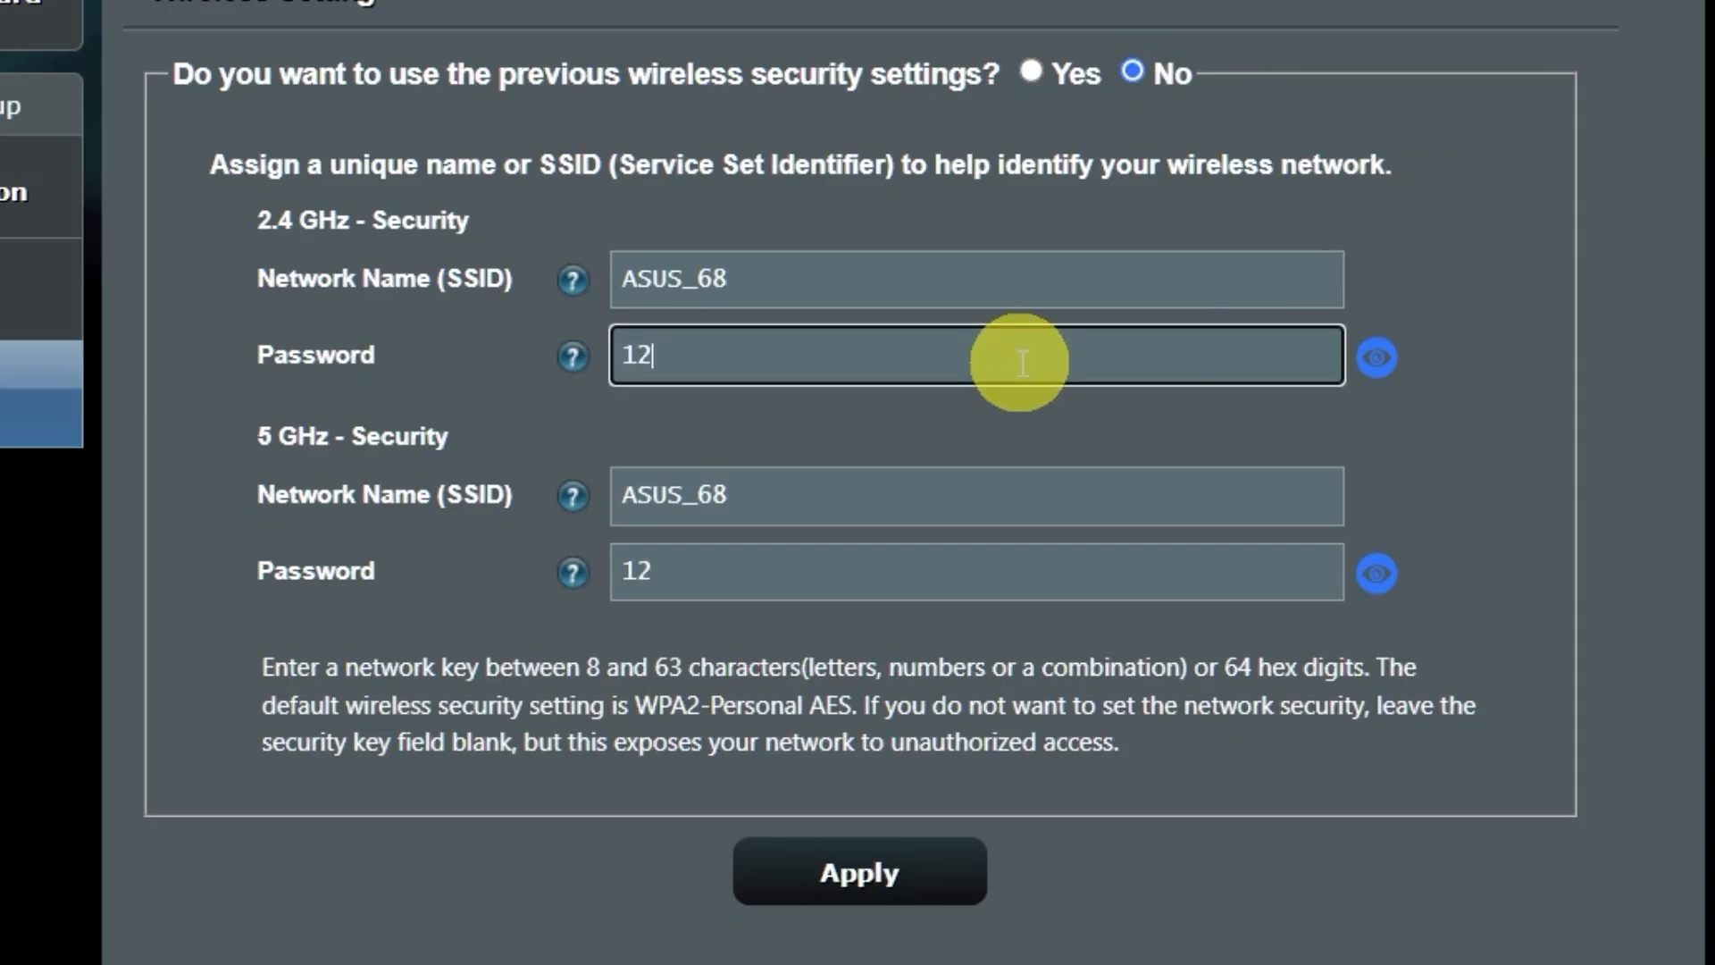
text(3456789)
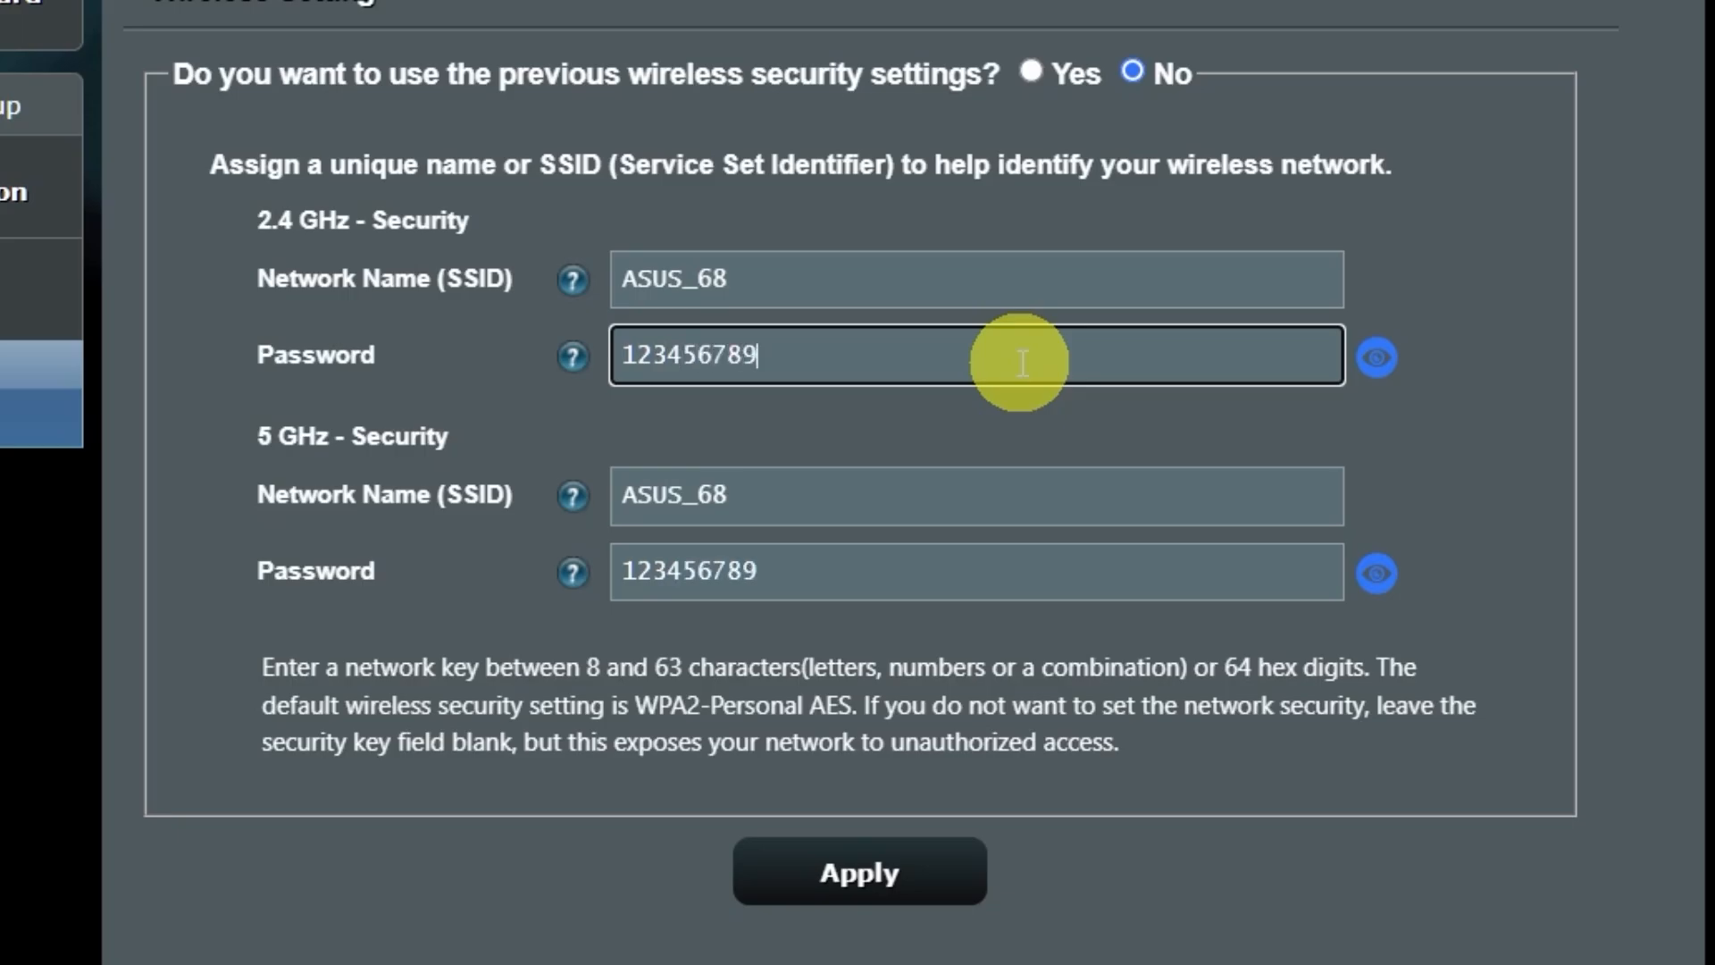
click(901, 871)
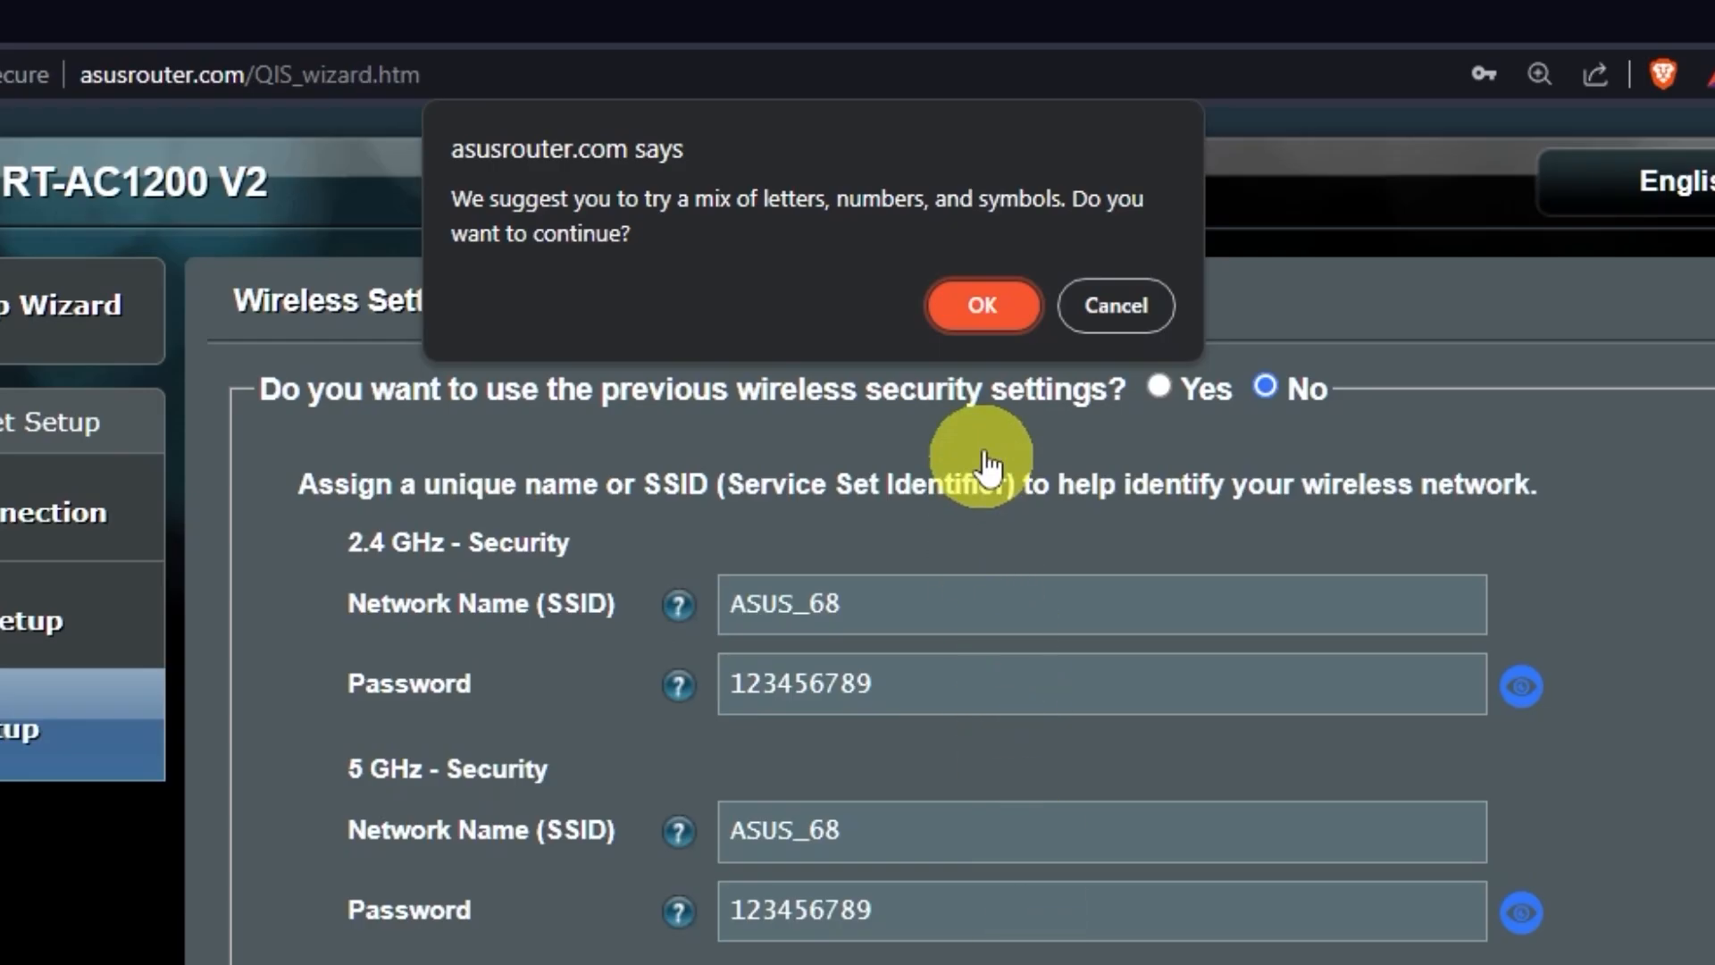
click(863, 3)
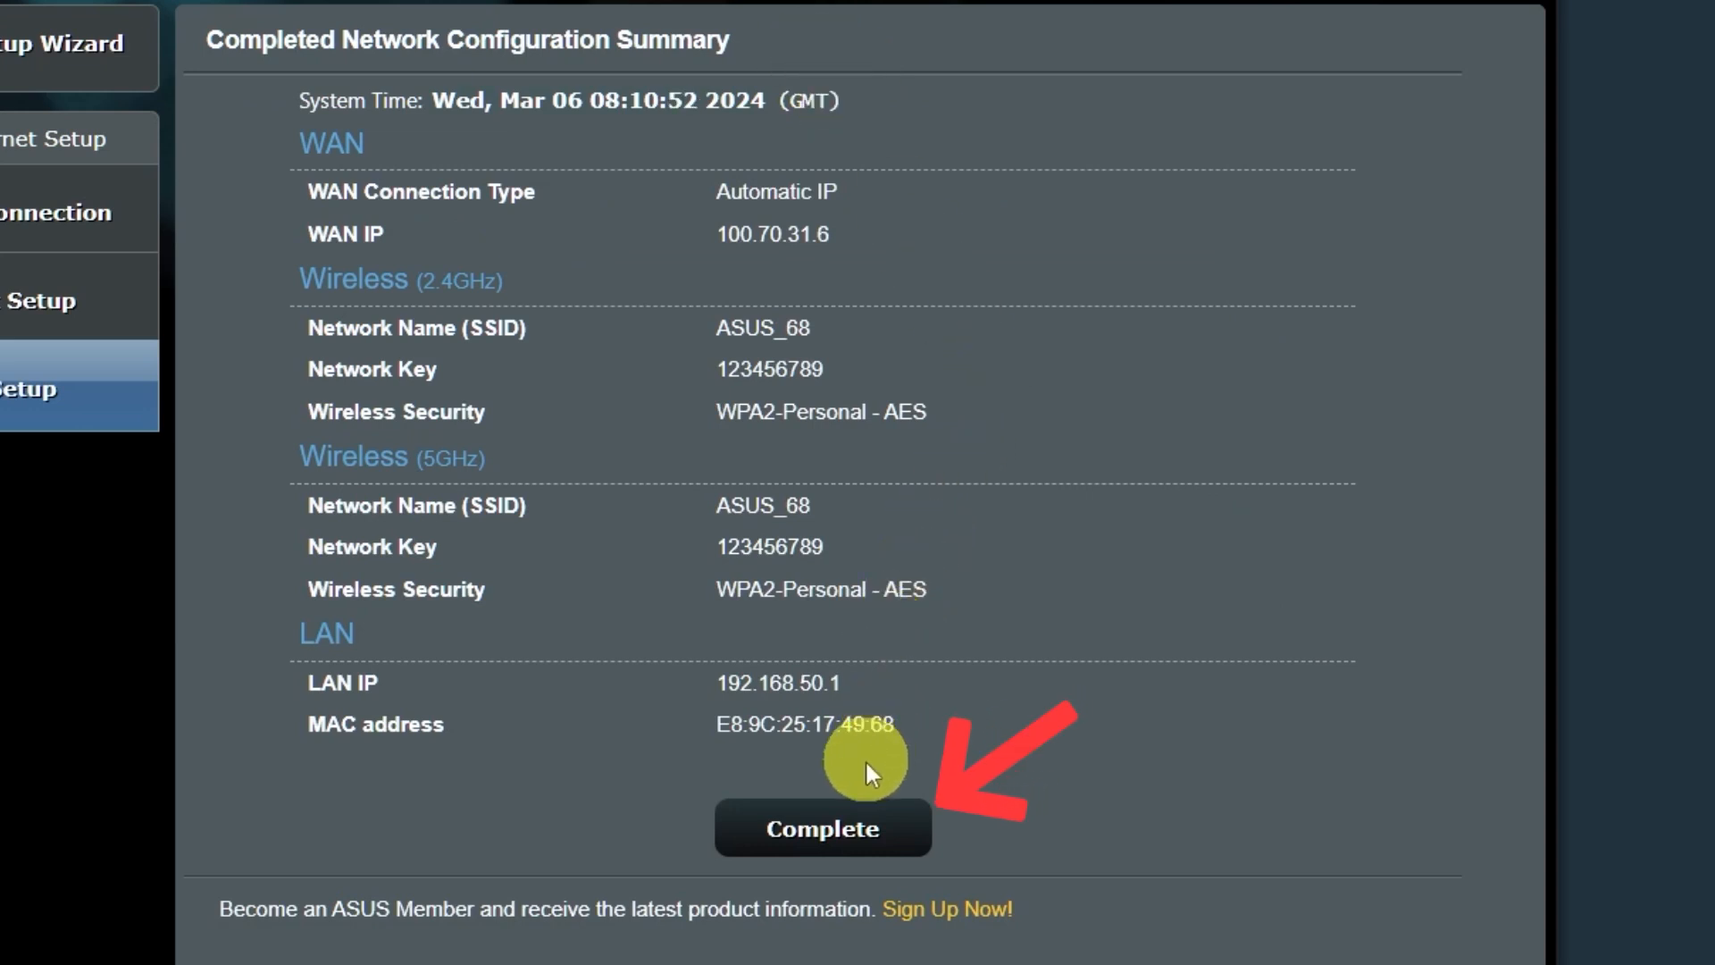
Complete the setup wizard, then choose the ASUS network in the Windows Wi-Fi panel and connect
click(851, 835)
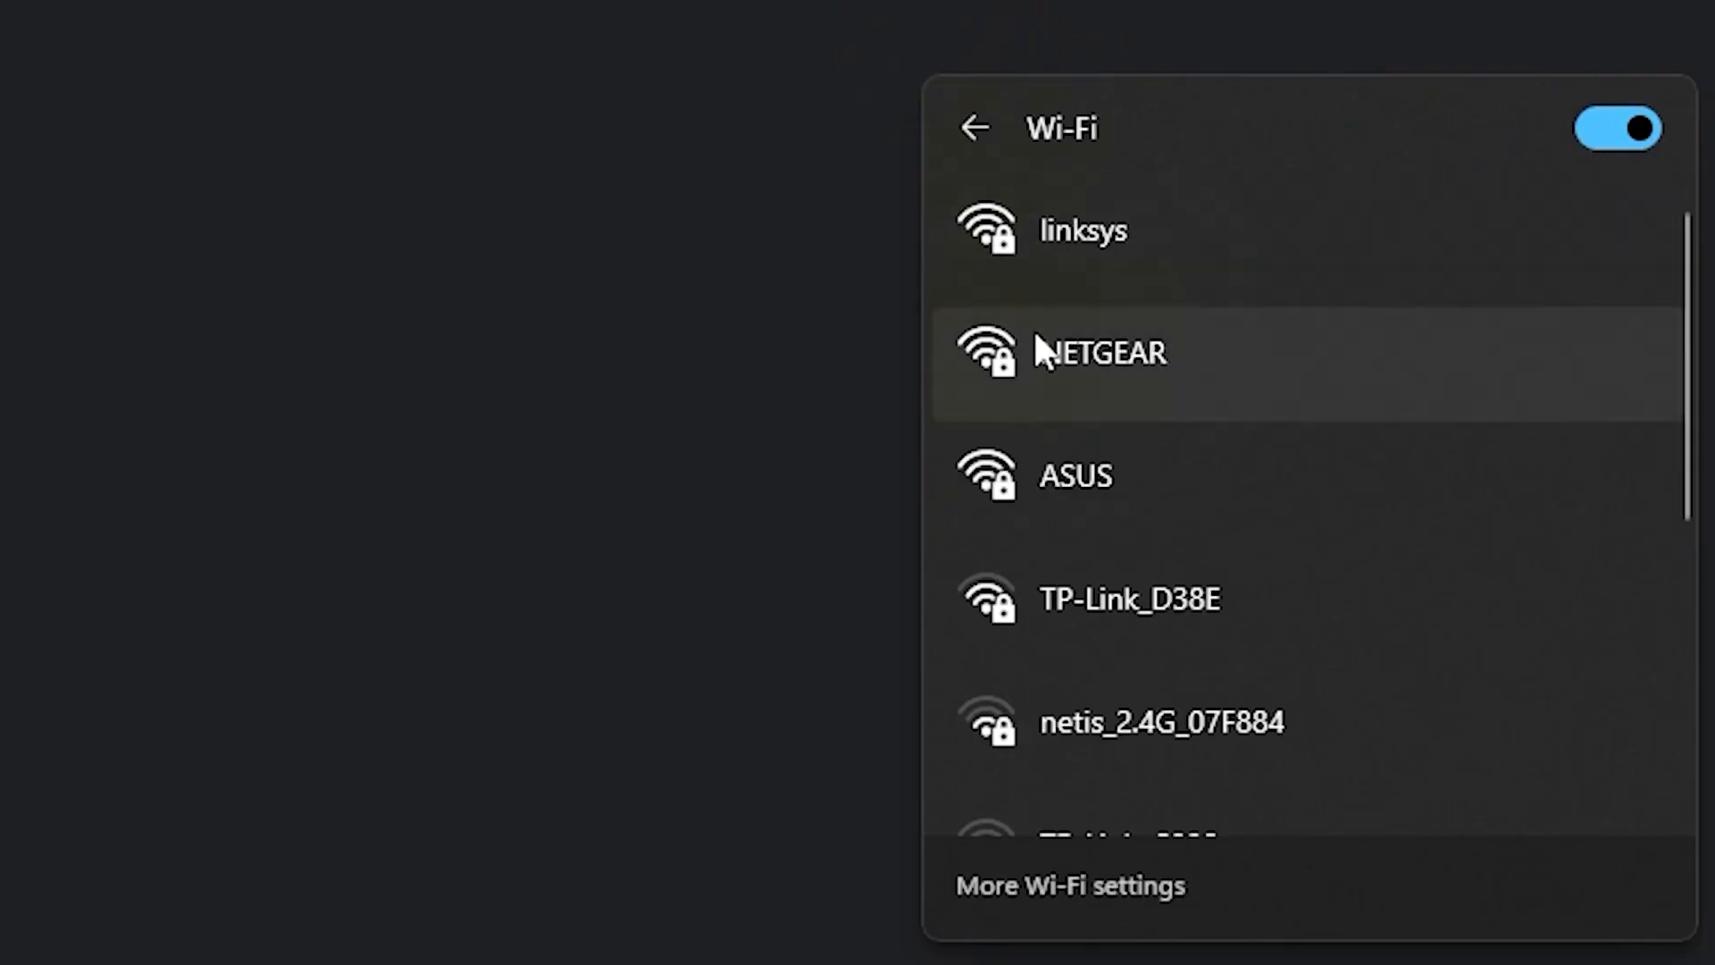
click(1121, 465)
click(1434, 679)
Enter the ASUS network's new security key and submit it to join
text(*********)
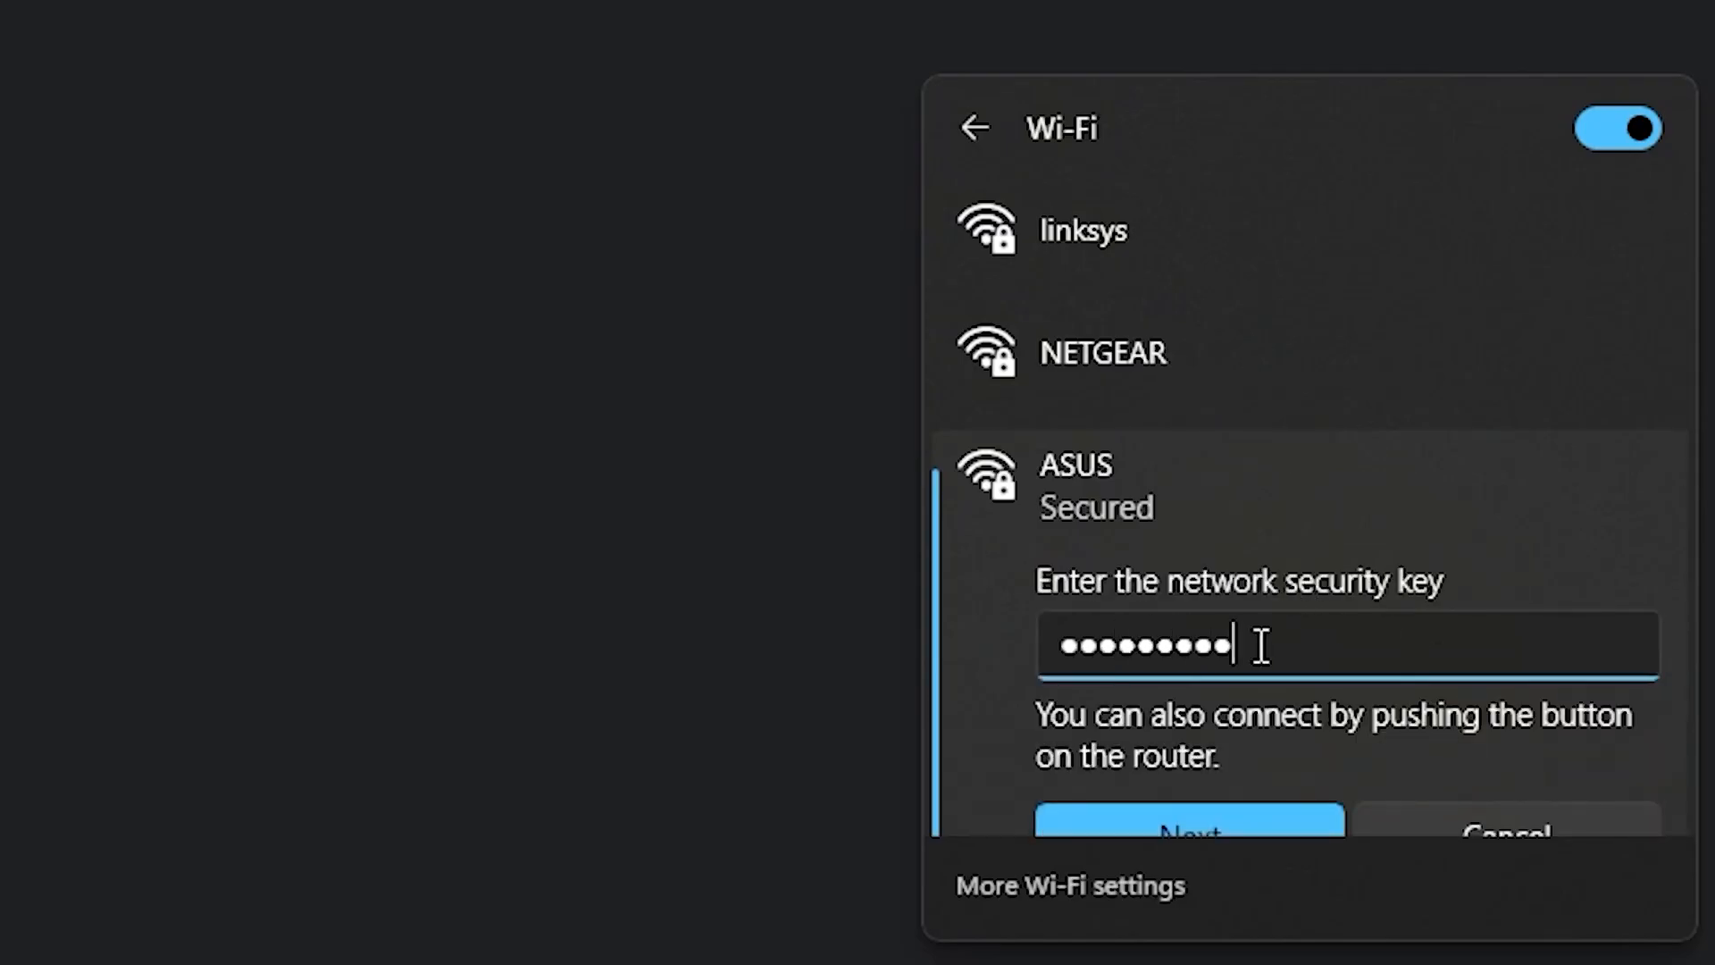
click(1219, 818)
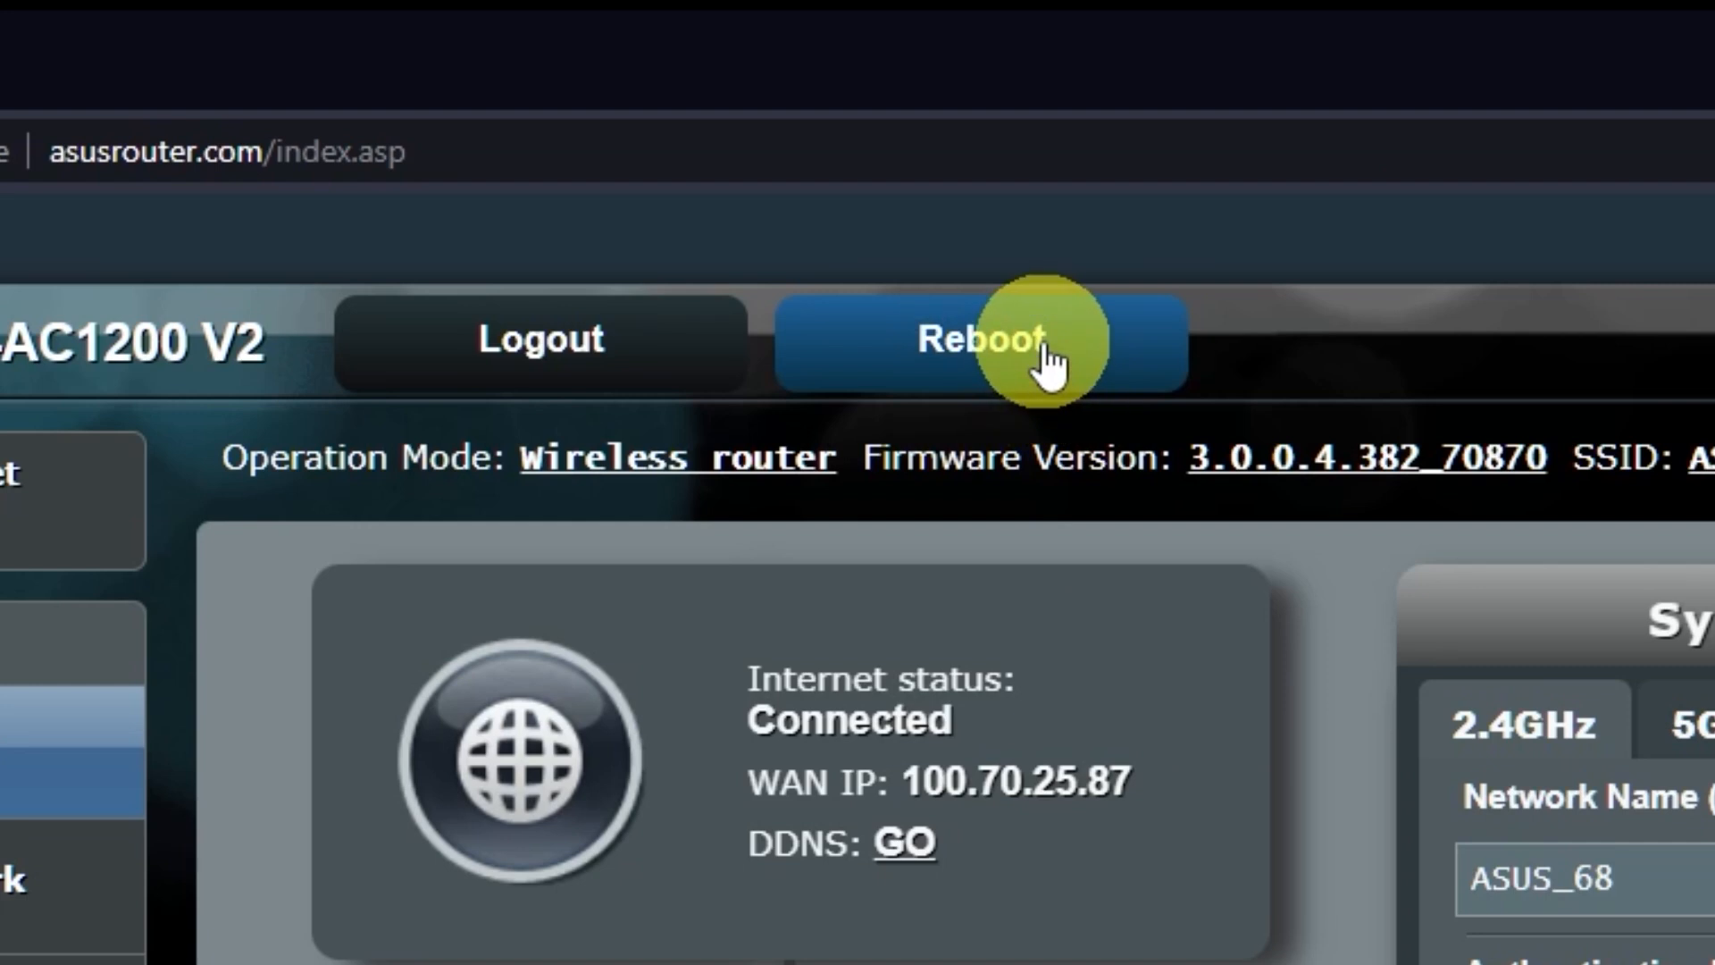
Reboot the router and confirm the restart
click(1045, 361)
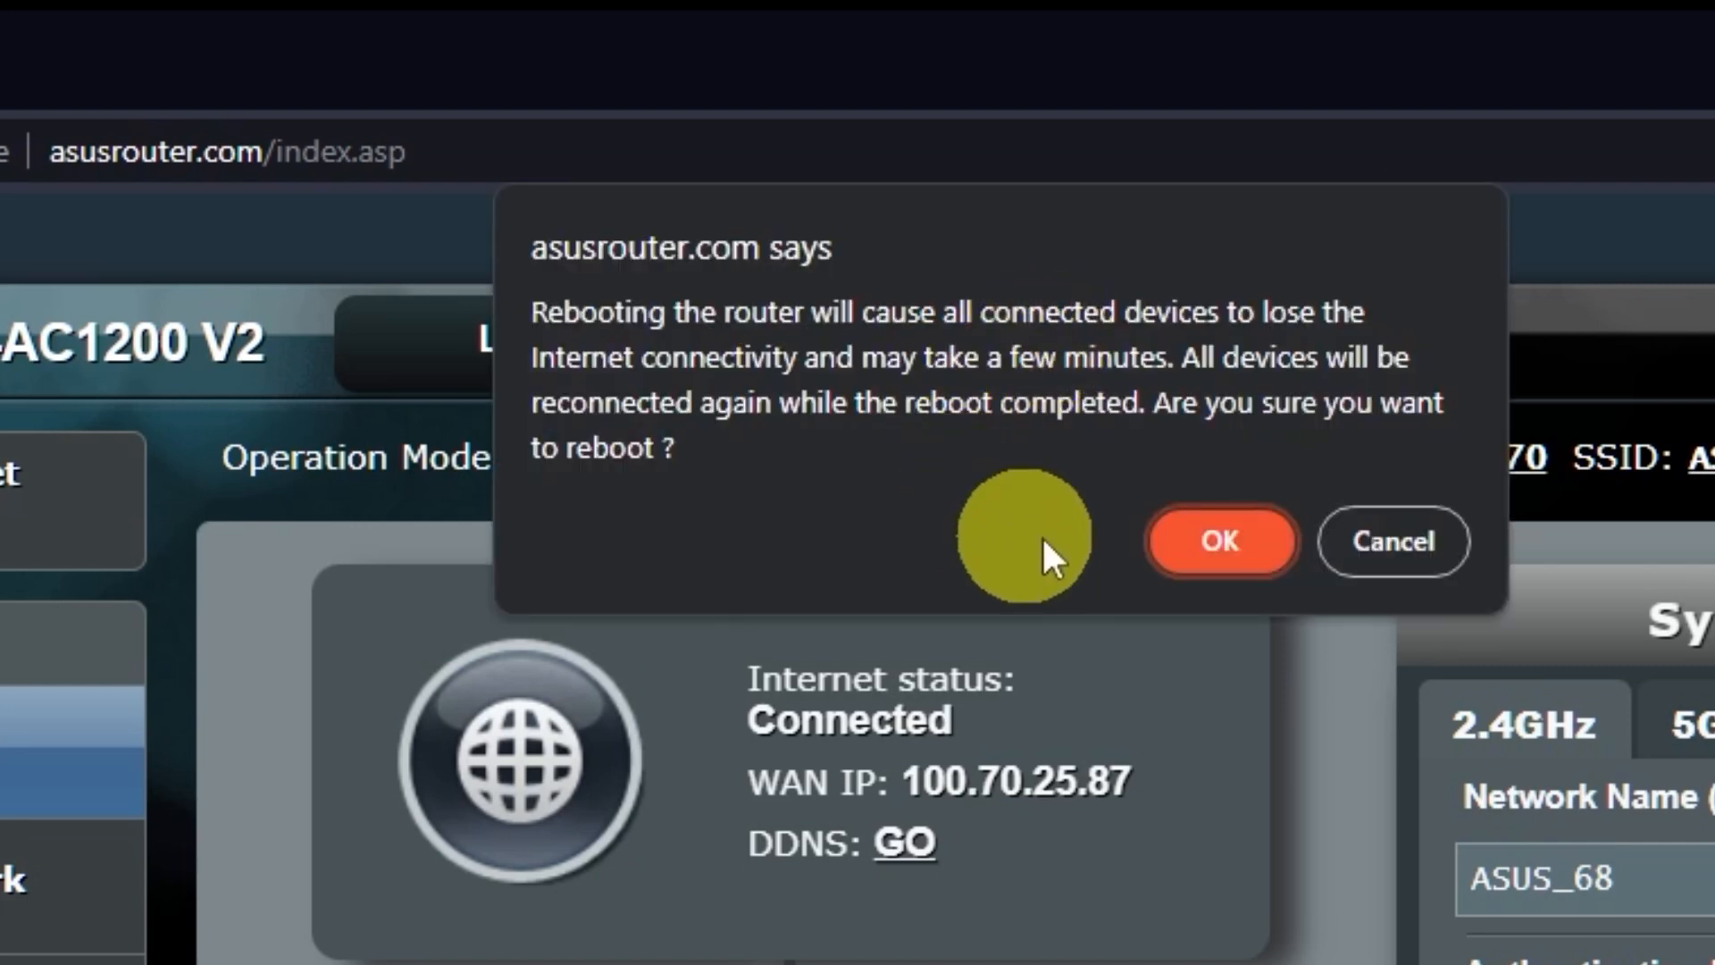
click(1227, 547)
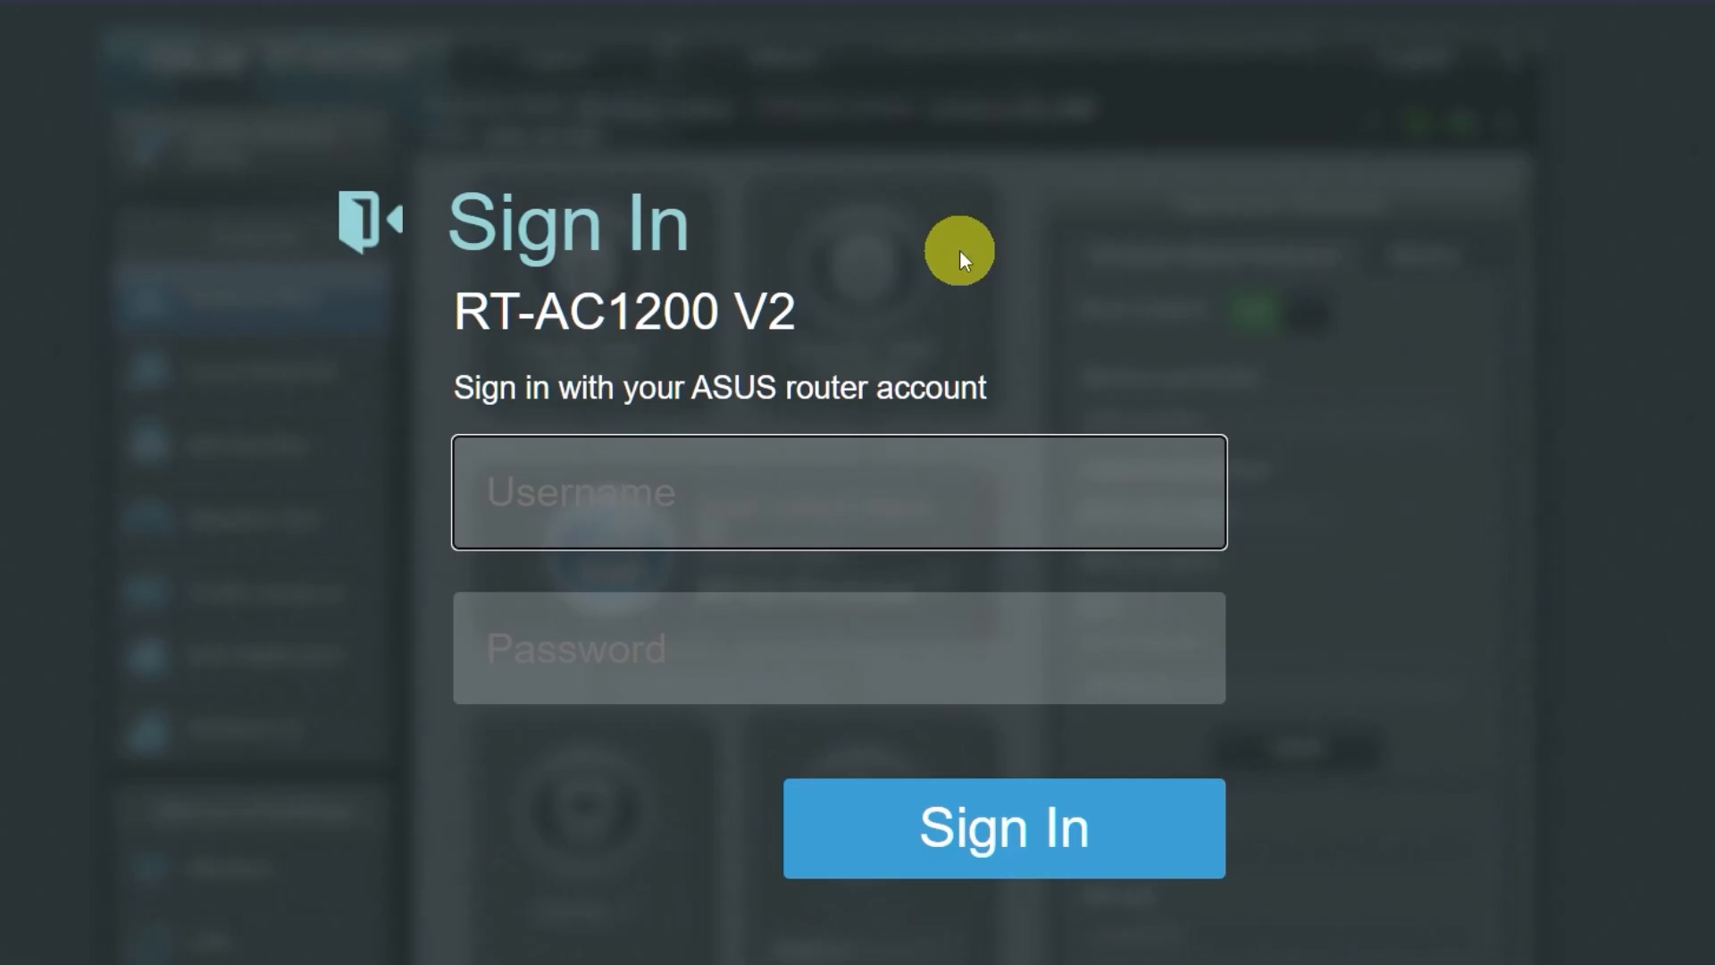
Search 'gg' in a new browser tab to test internet access
key(ctrl+t)
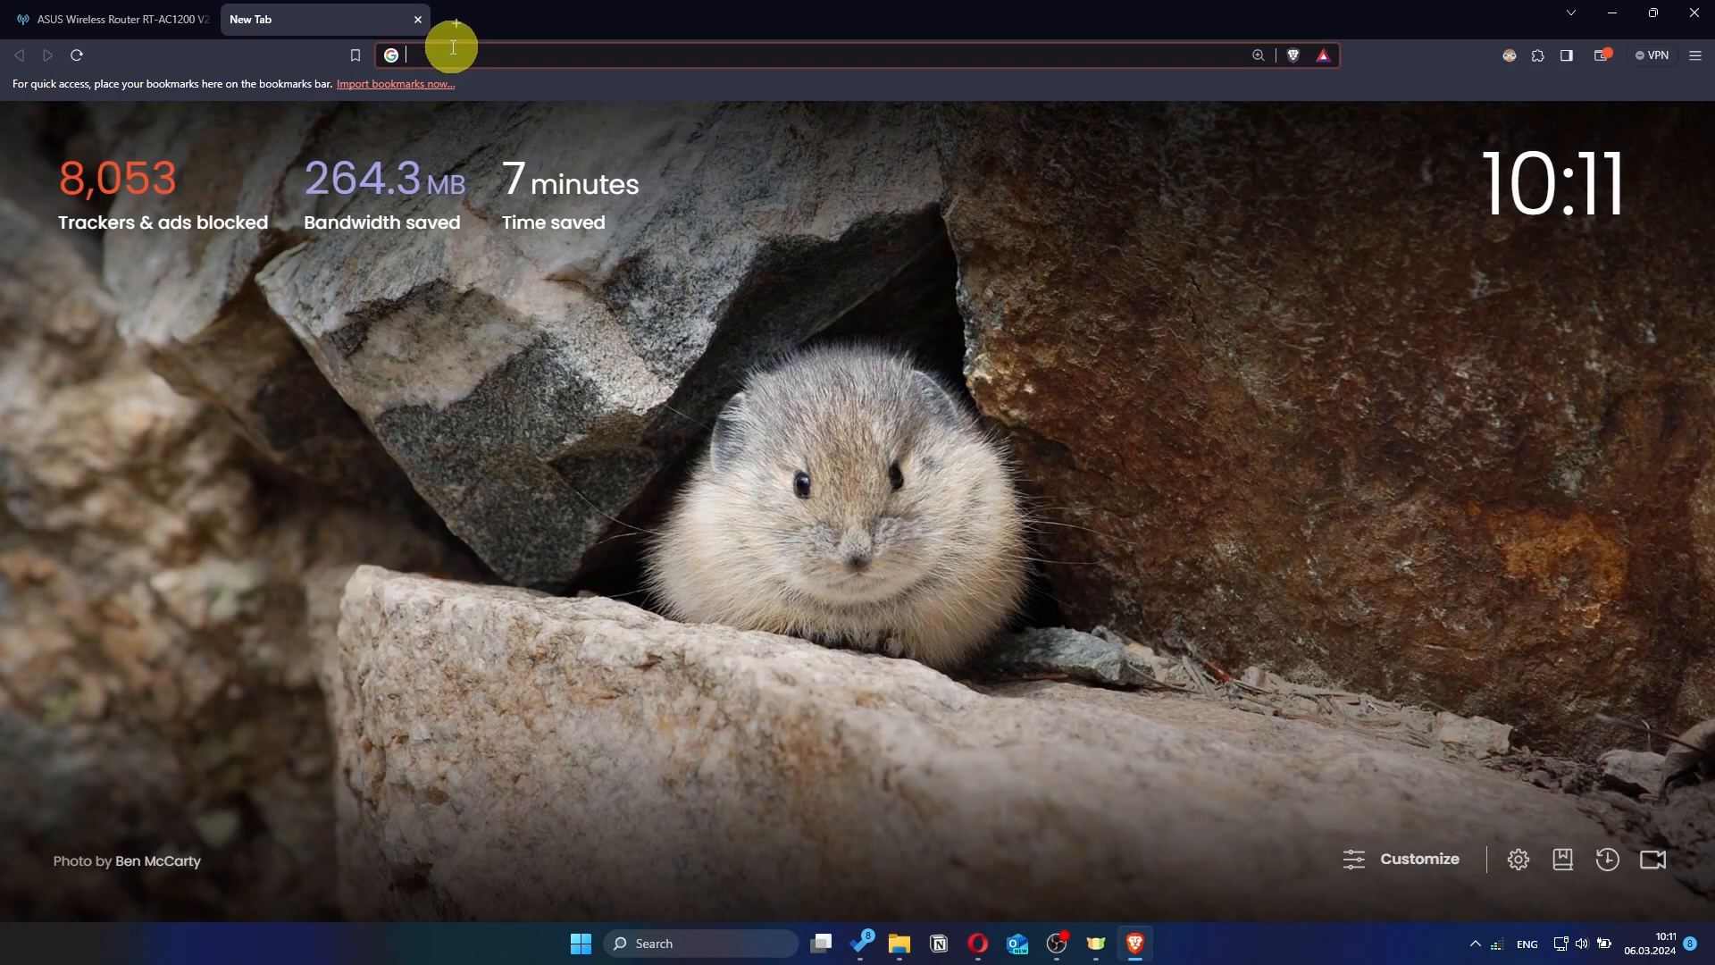
text(gg)
key(Return)
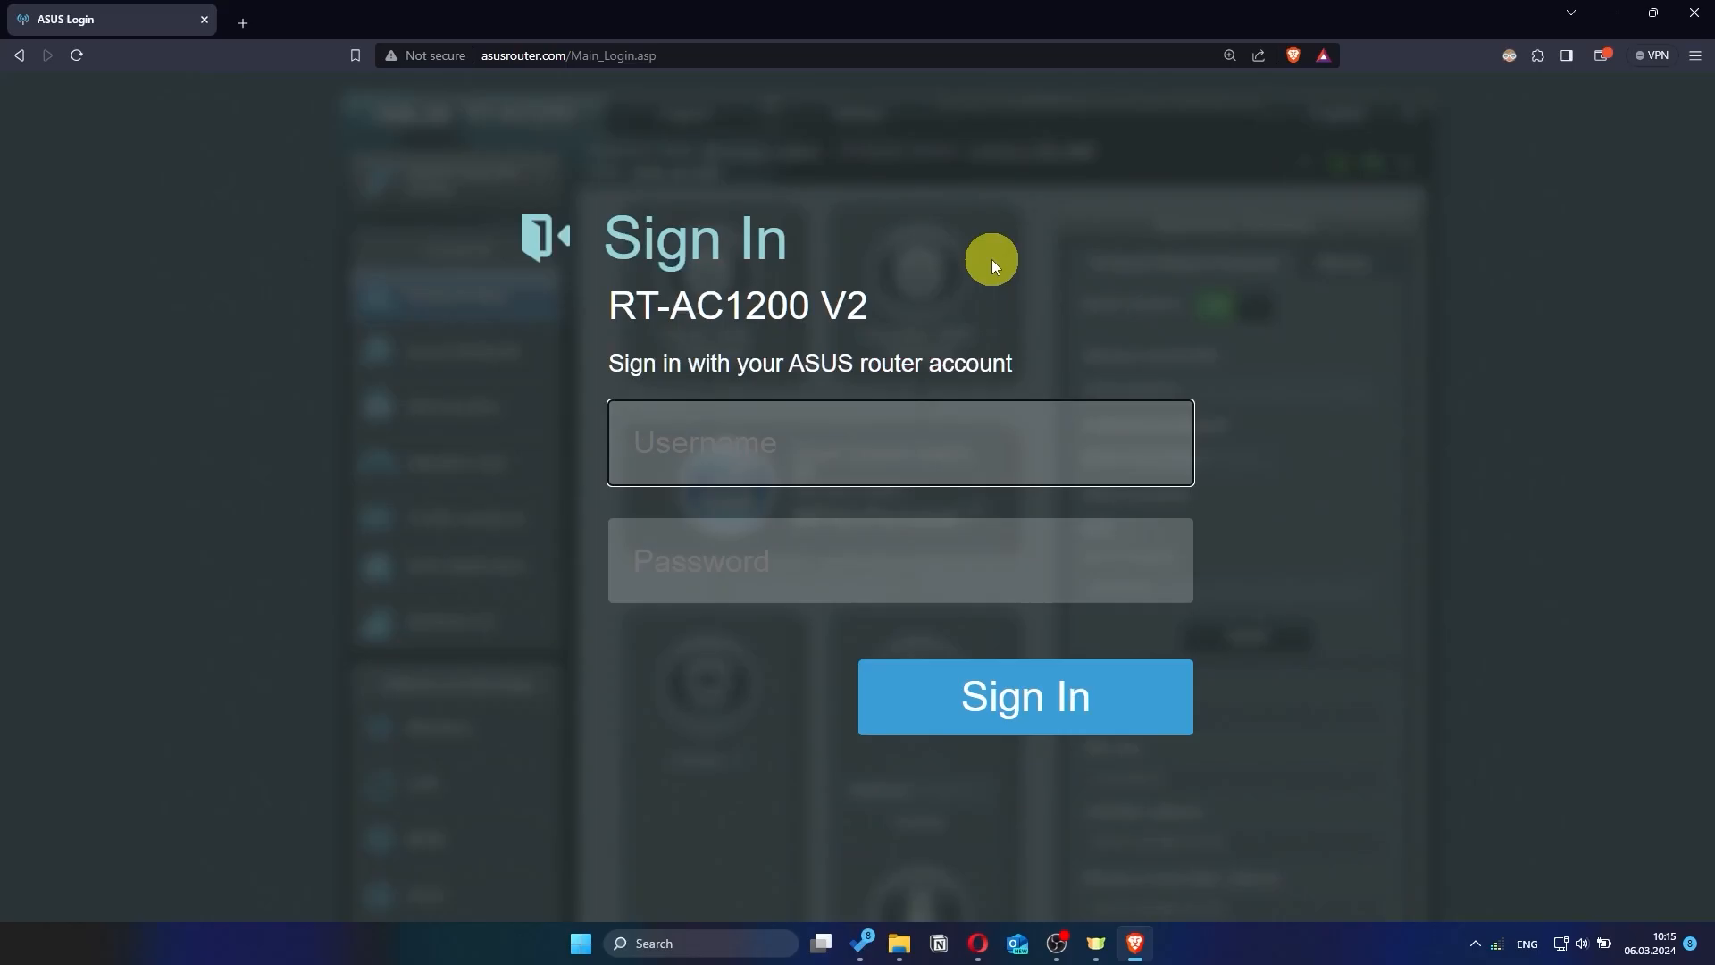
Sign in to the router as 'asus' with the new password
text(asus)
click(891, 613)
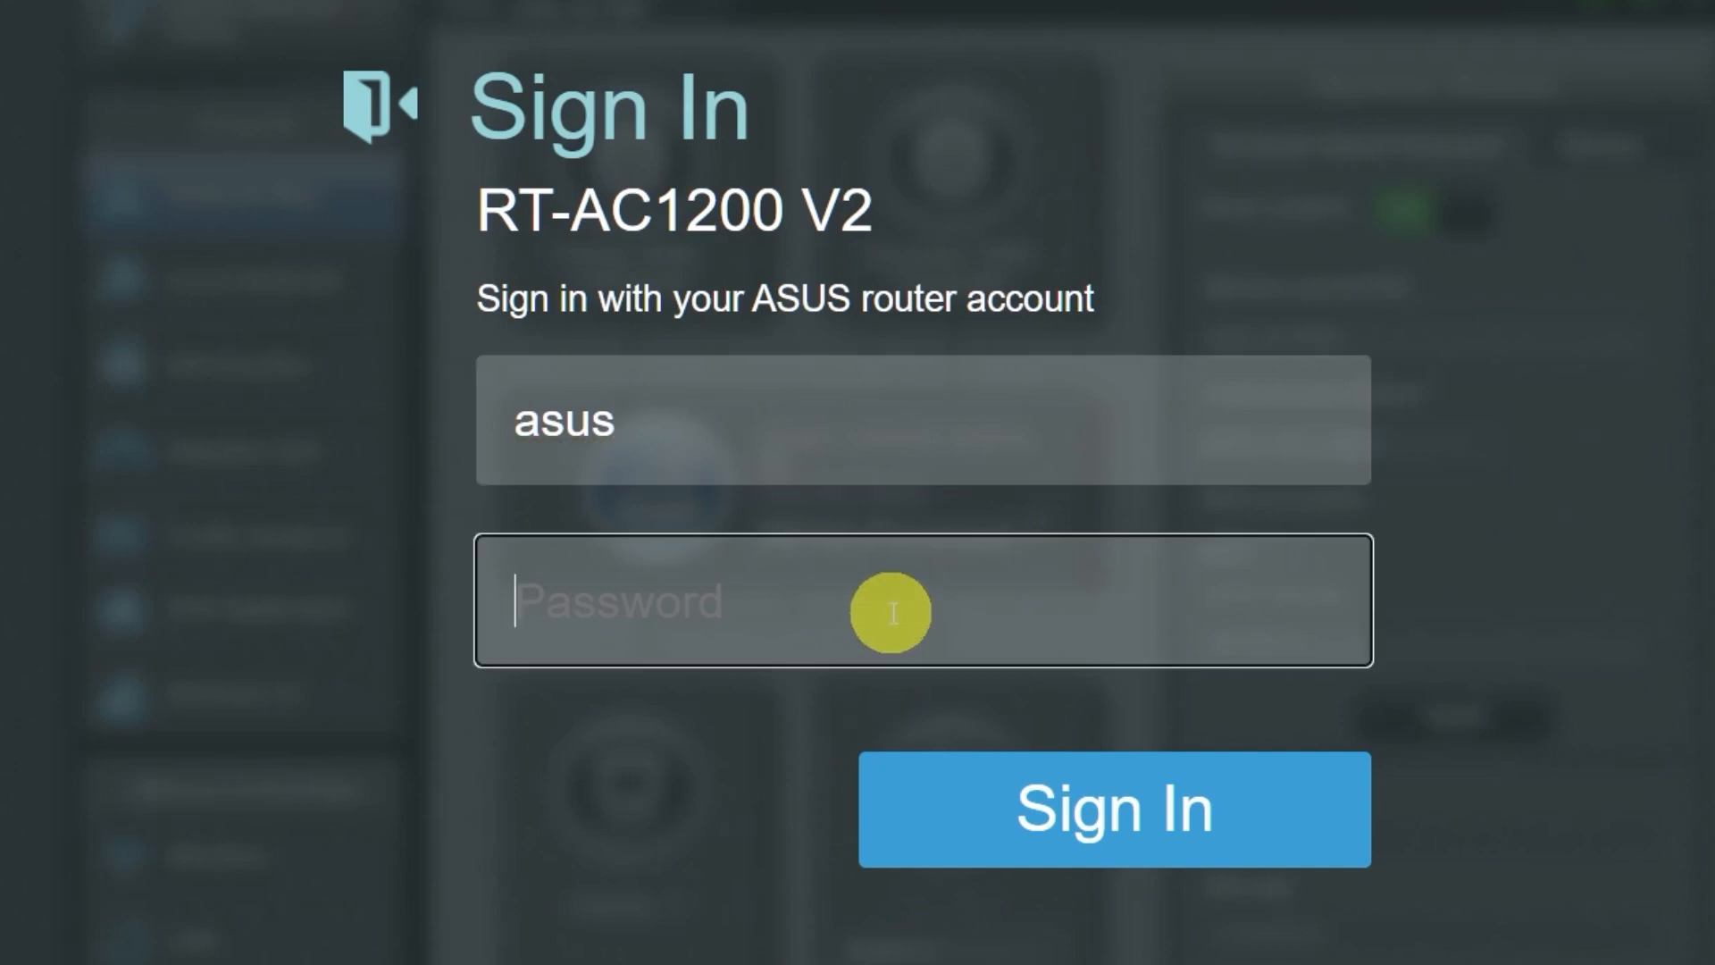
text(***********)
click(1084, 821)
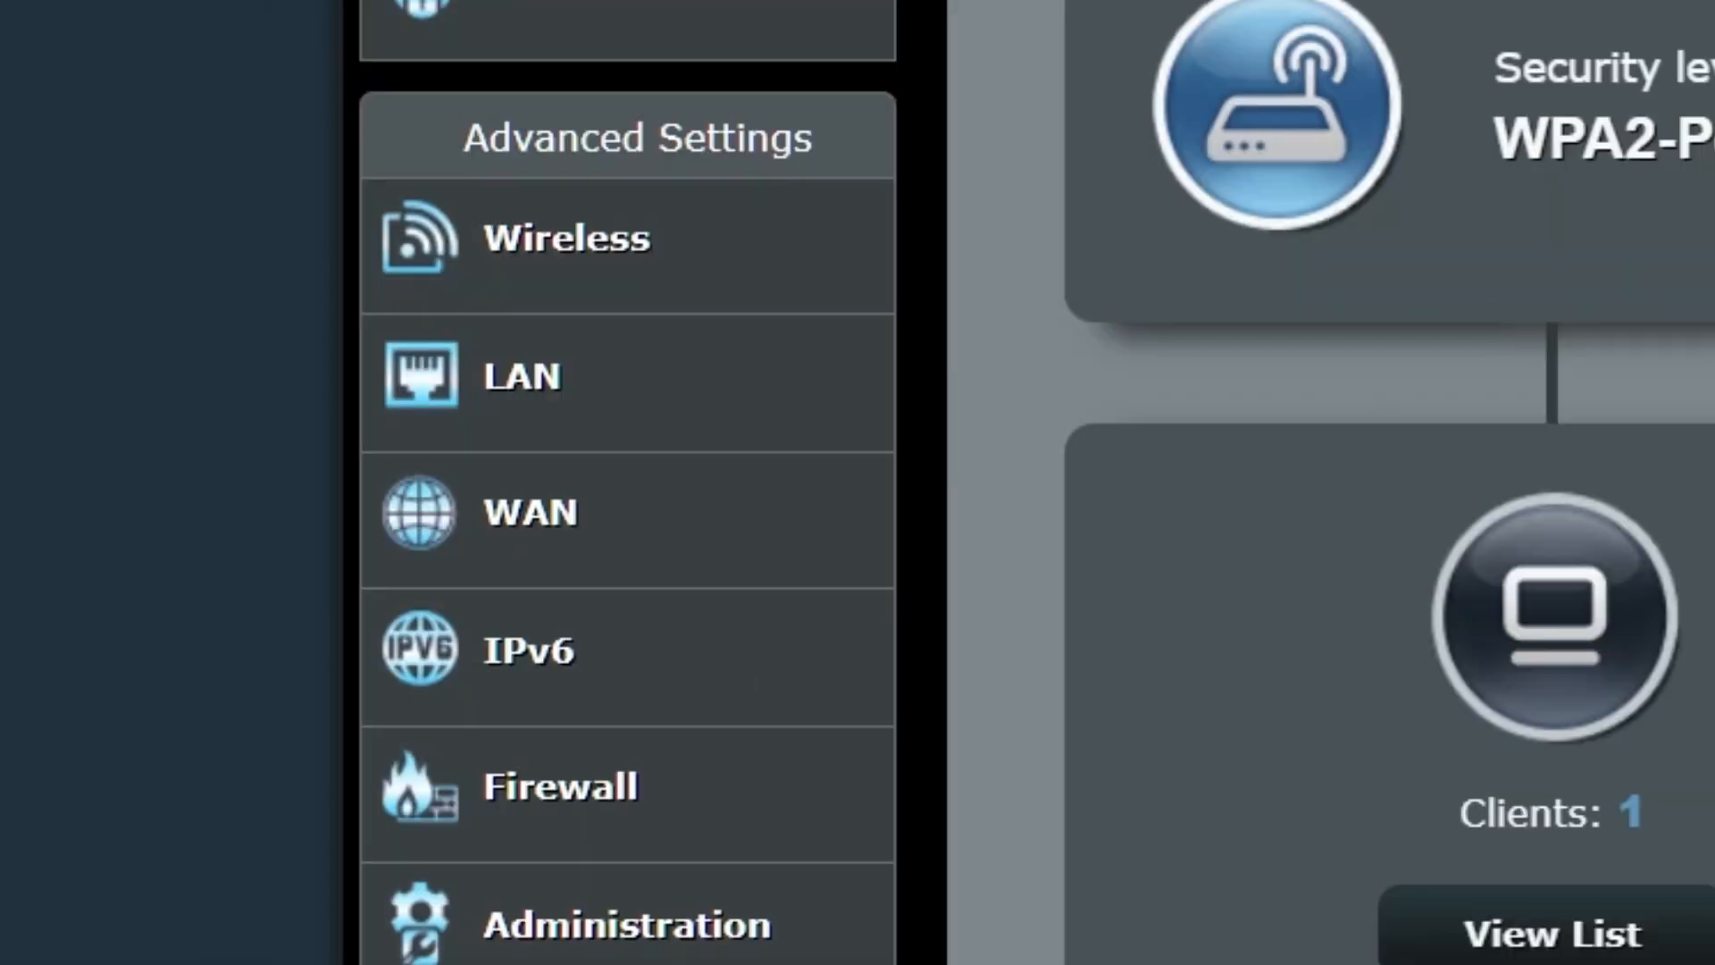
Clone this computer's MAC address 9c:2d:cd:30:46:d9 into the WAN settings and apply it
click(696, 504)
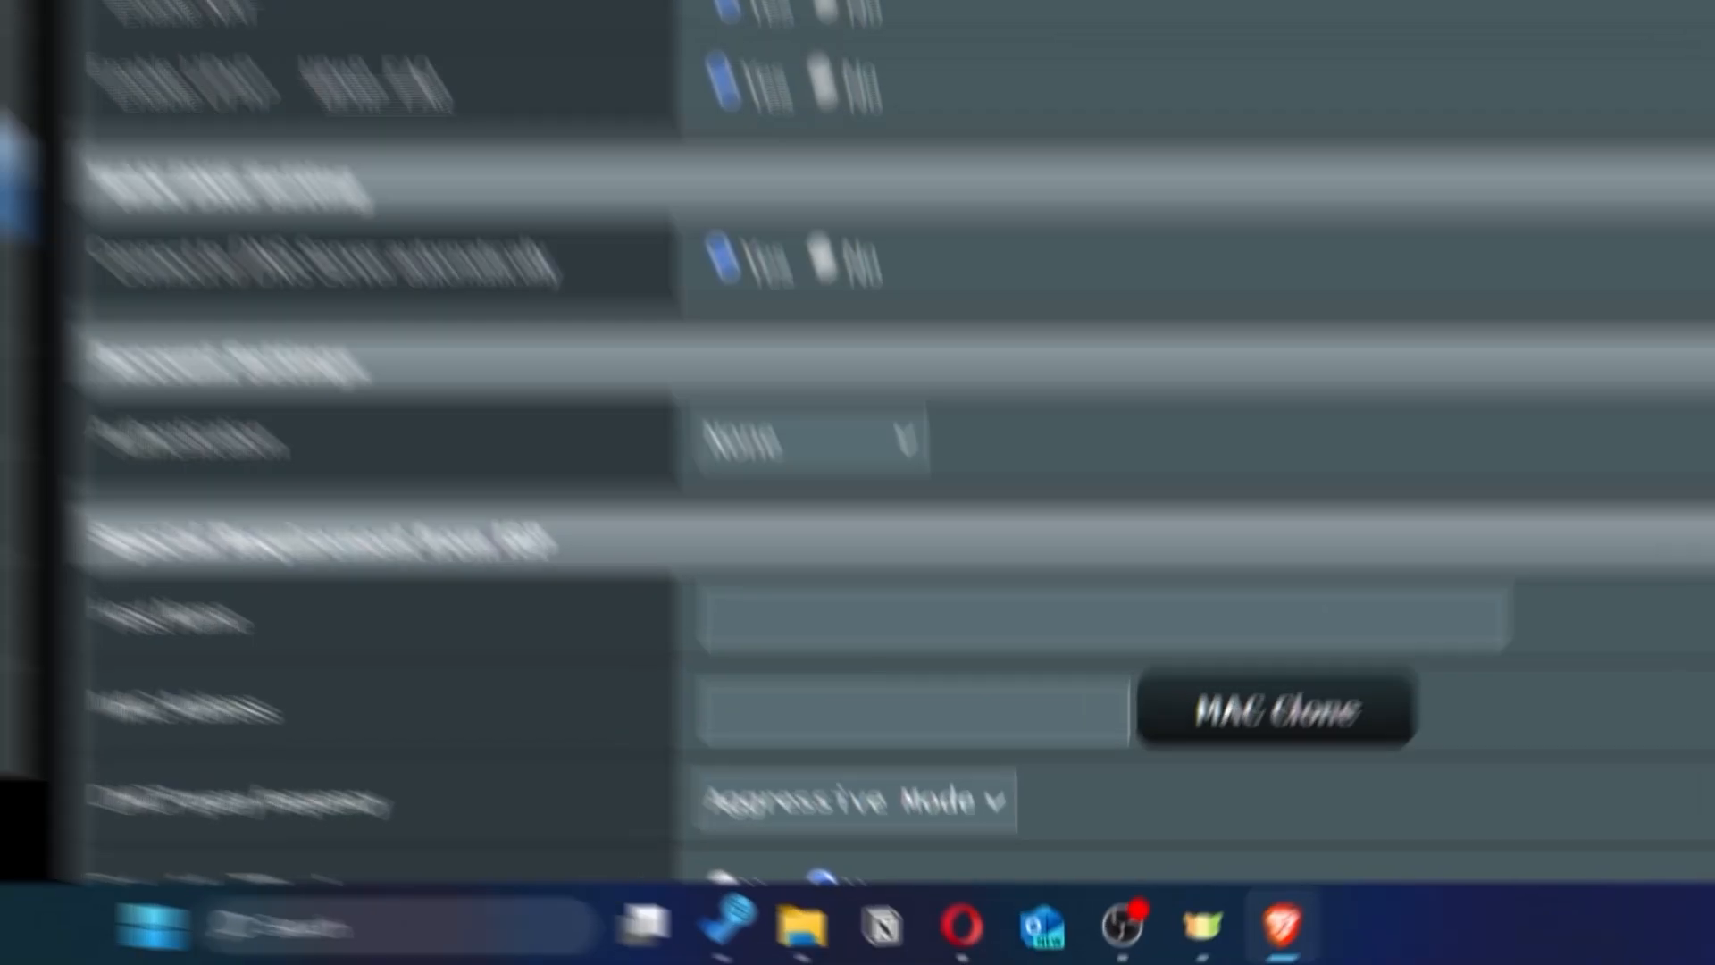
scroll(1186, 336, down, 5)
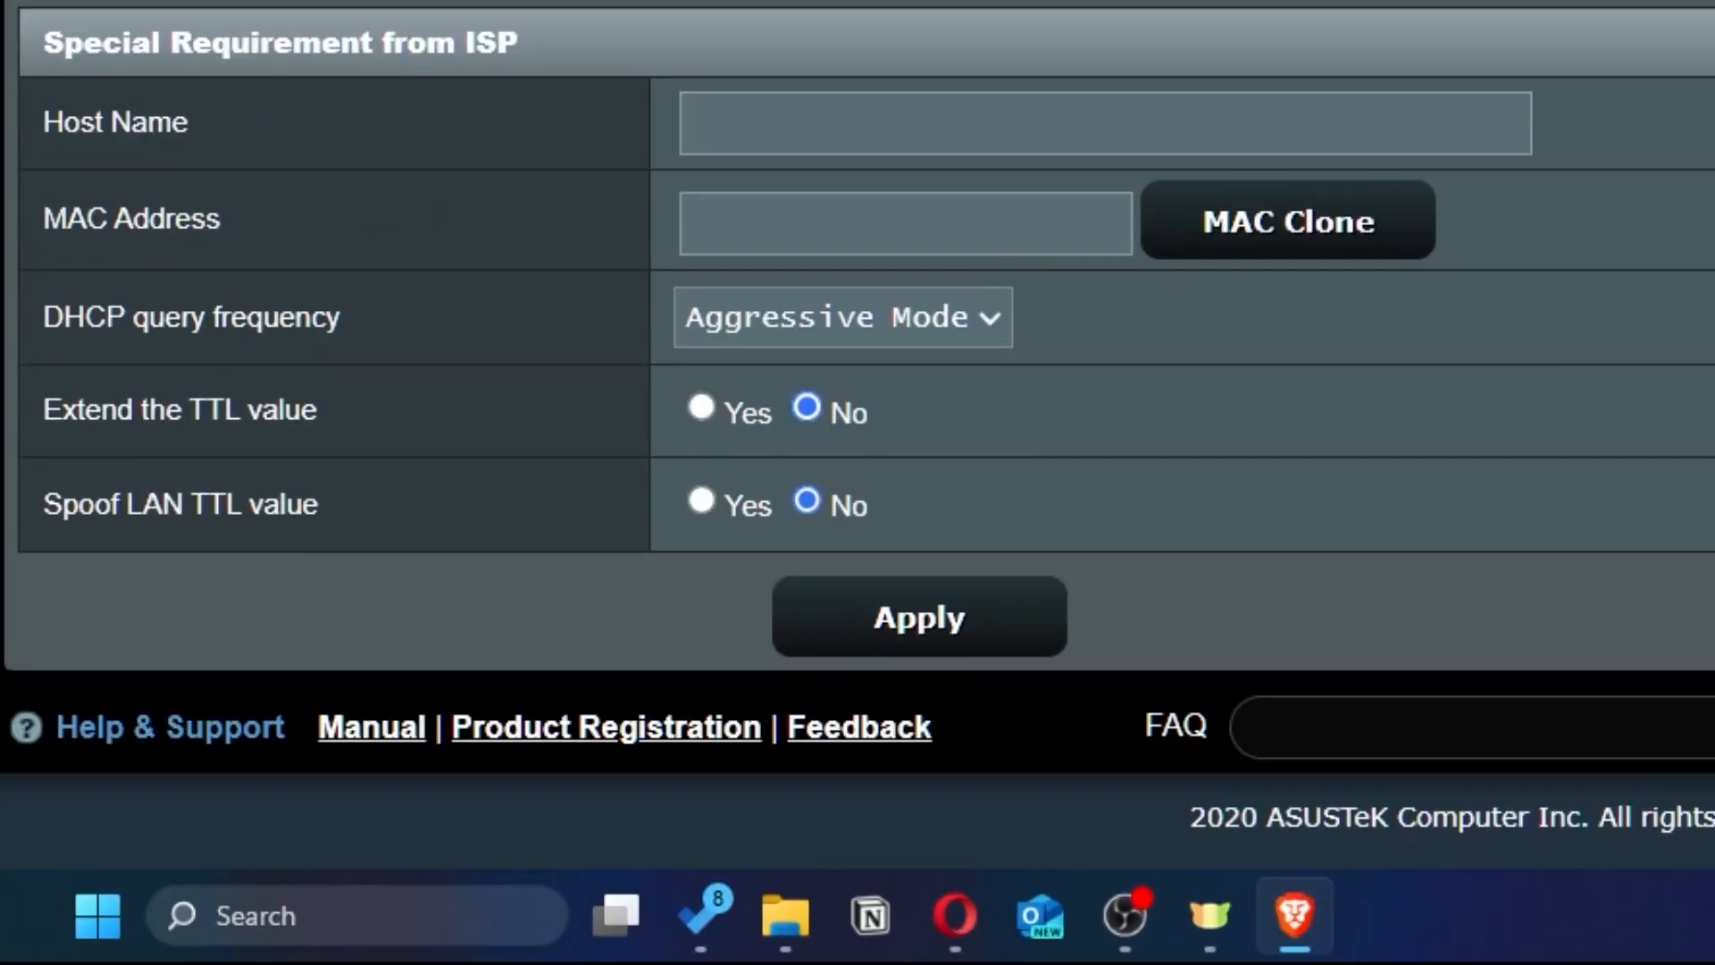
click(1390, 247)
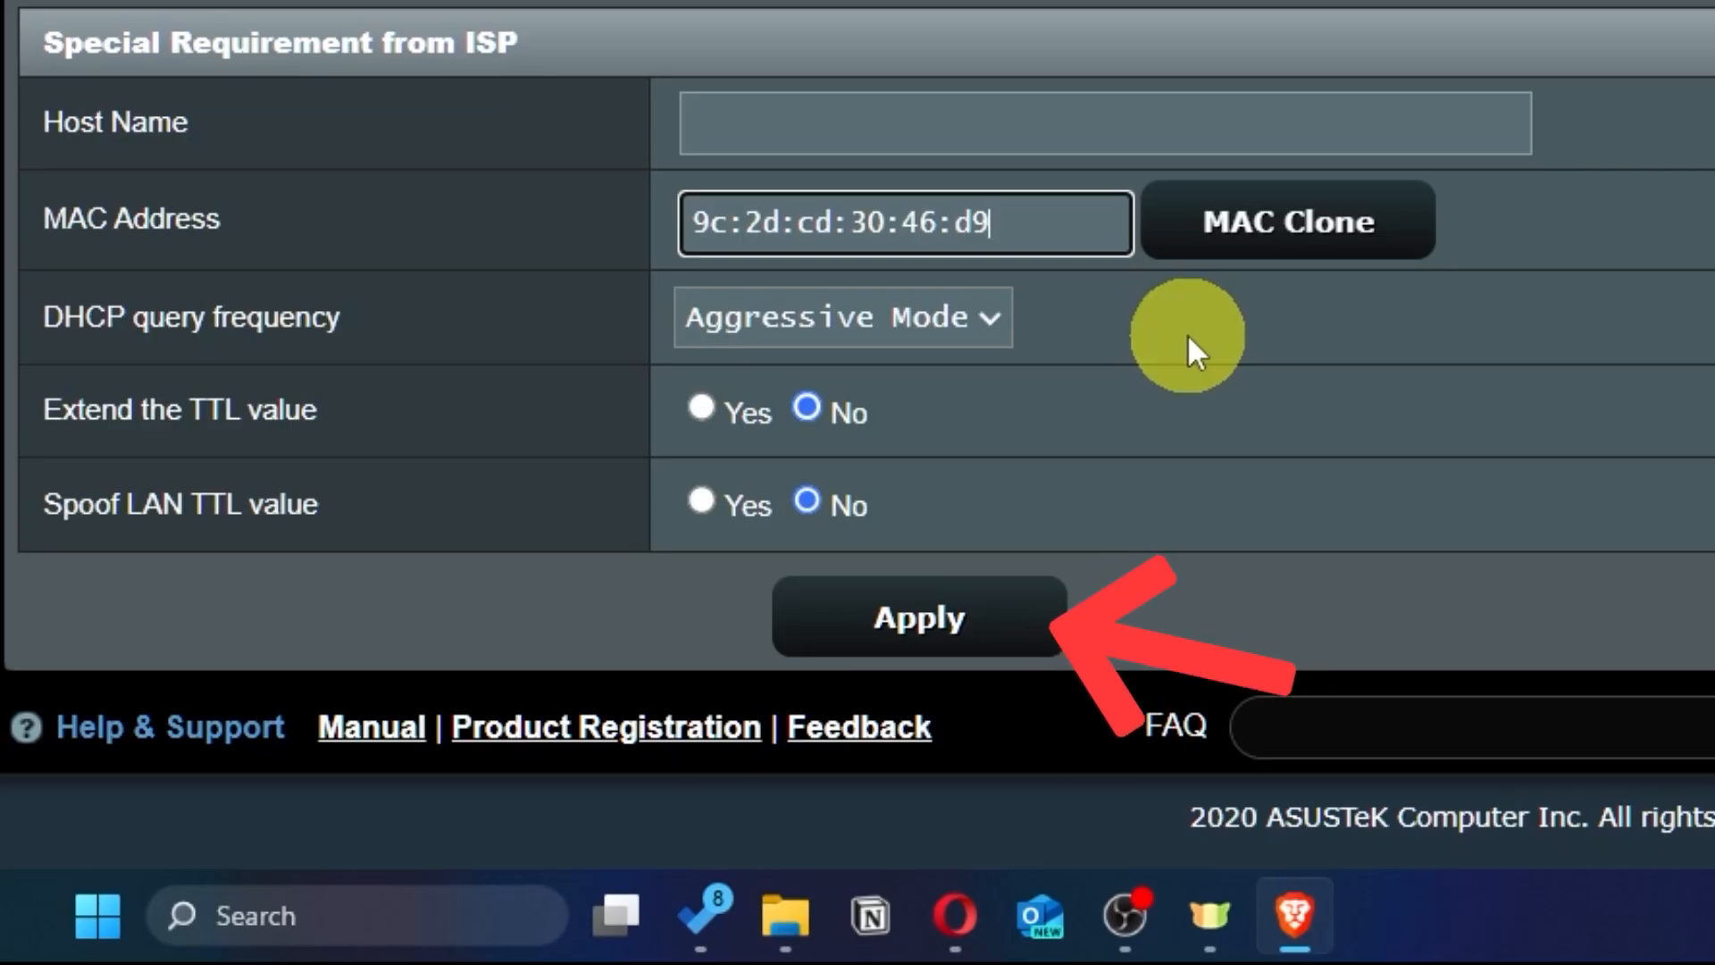
click(989, 636)
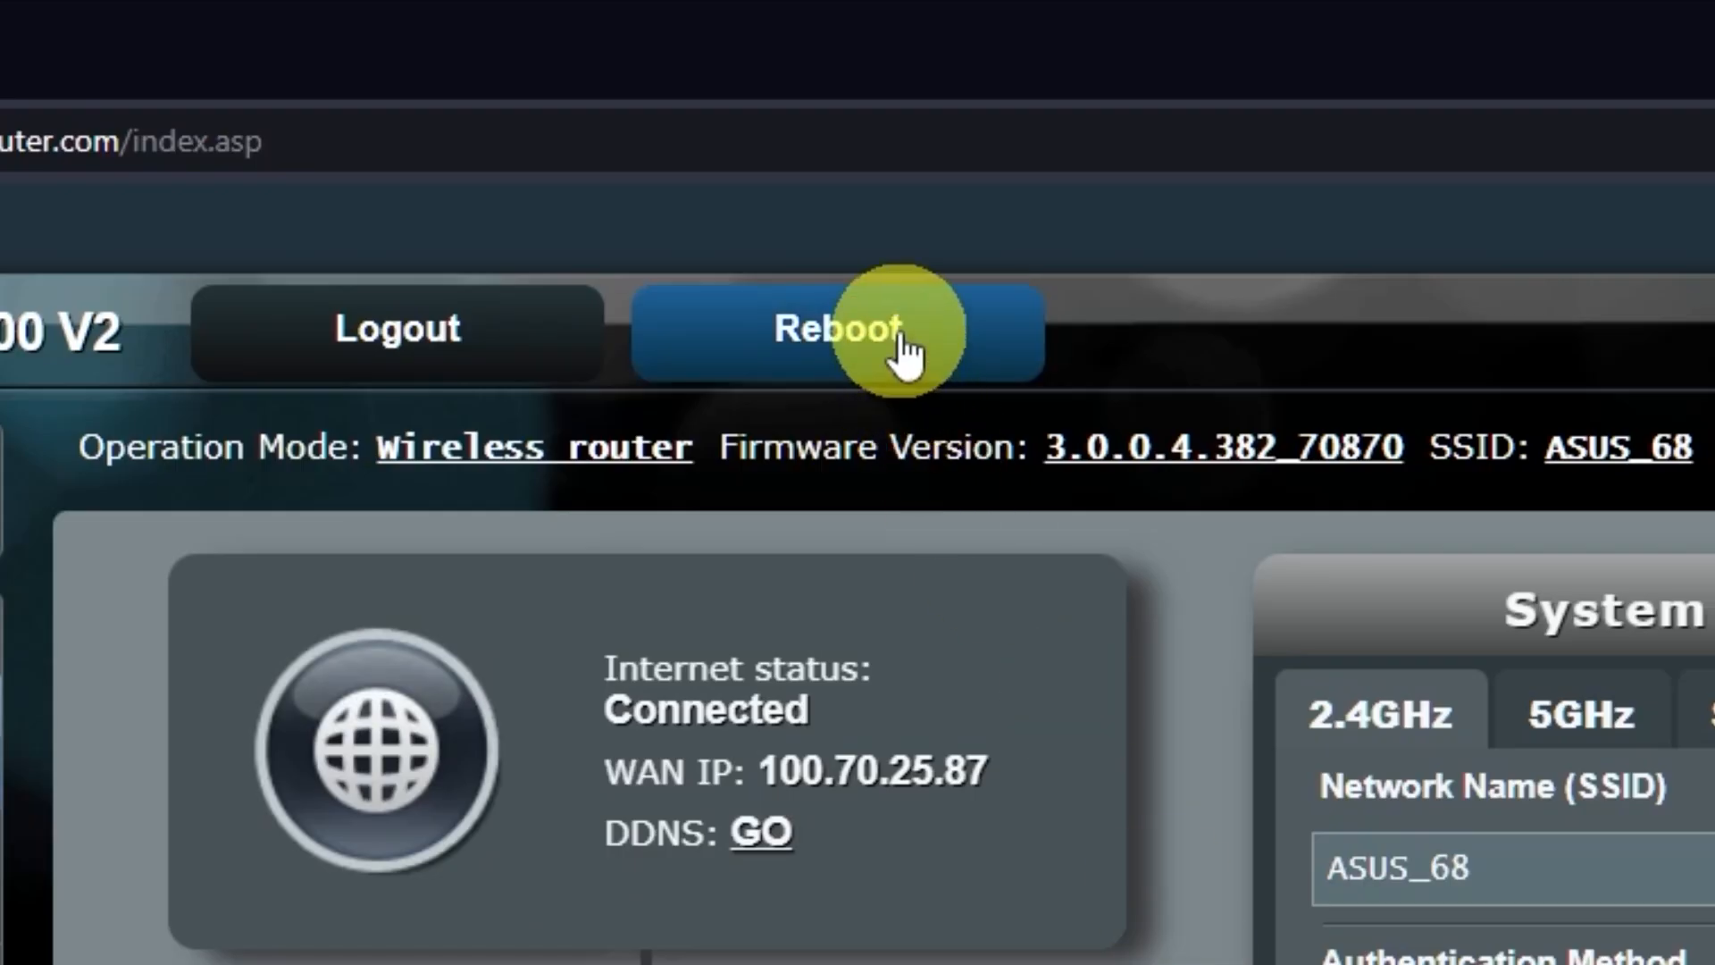
Reboot the router, then search 'gg' in a new tab to confirm internet access
click(905, 332)
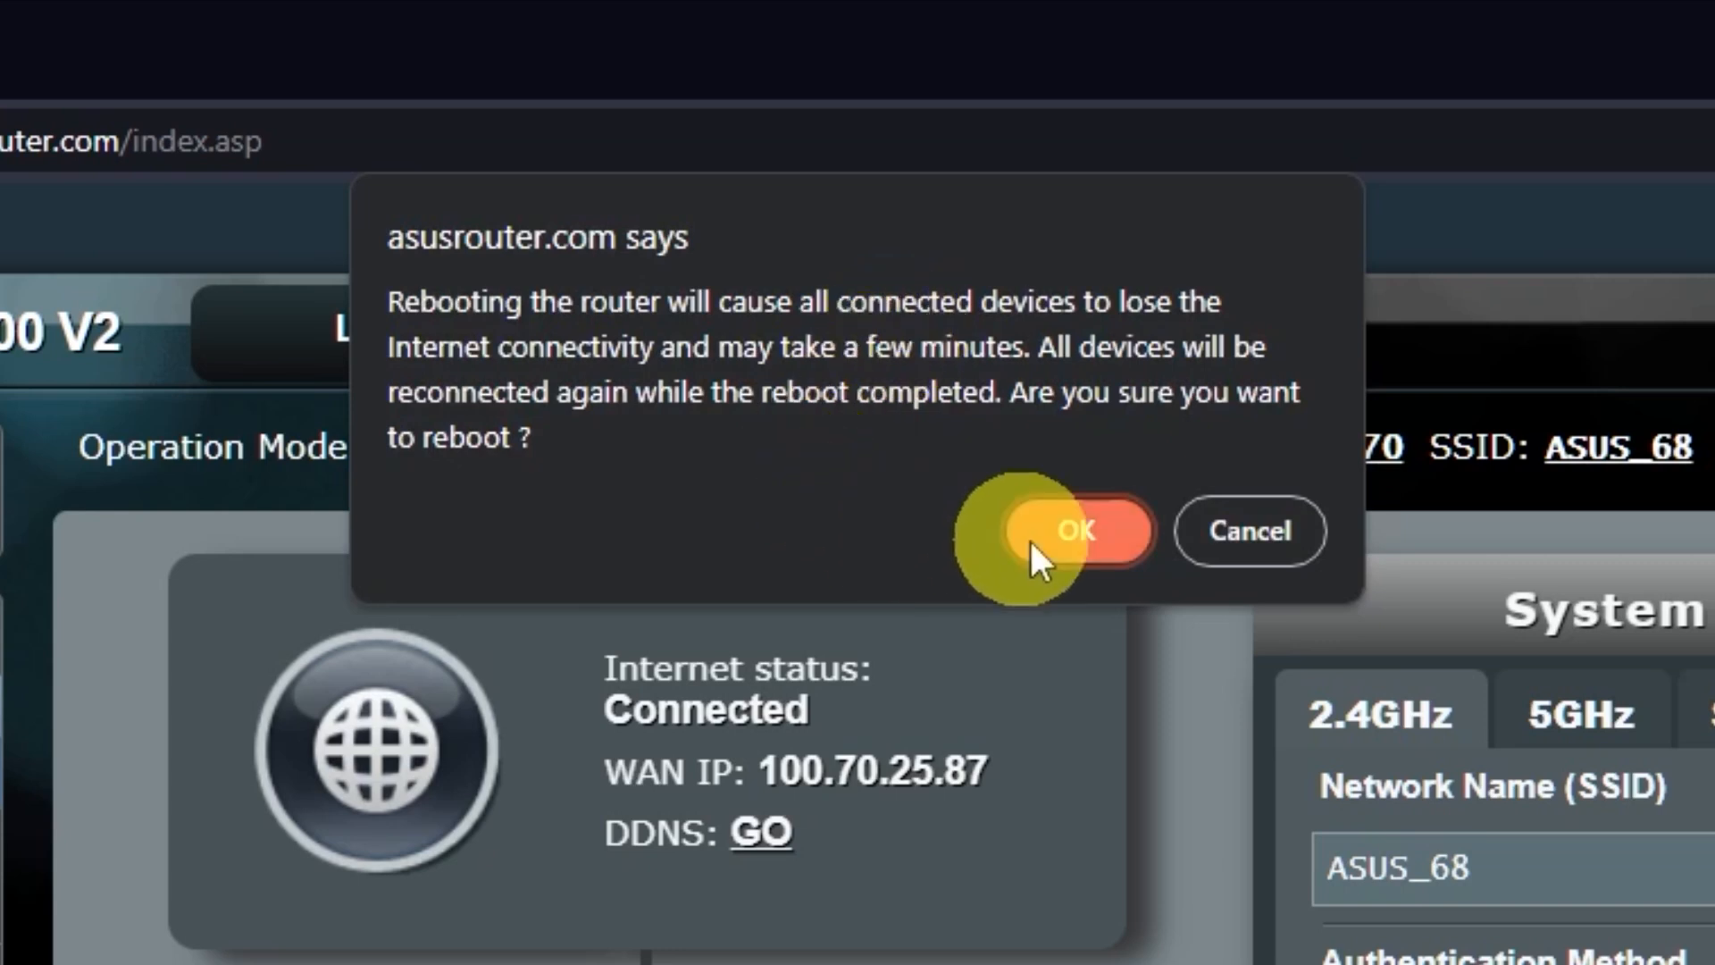
click(1078, 531)
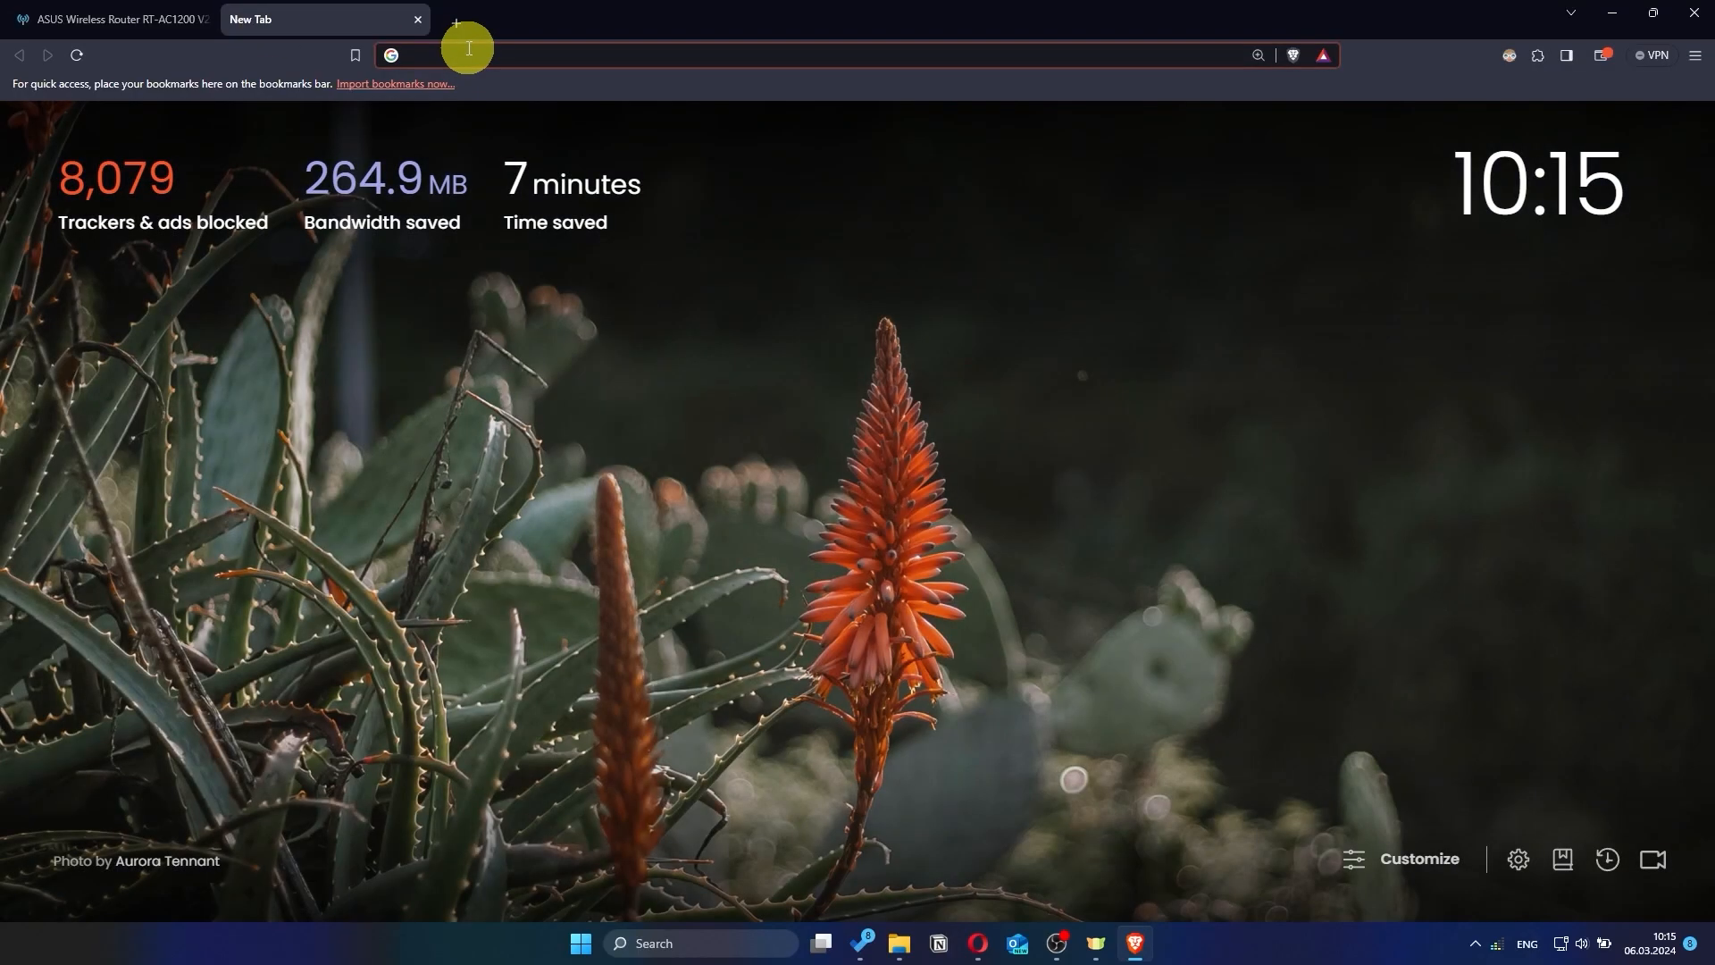
click(469, 49)
text(gg)
key(Return)
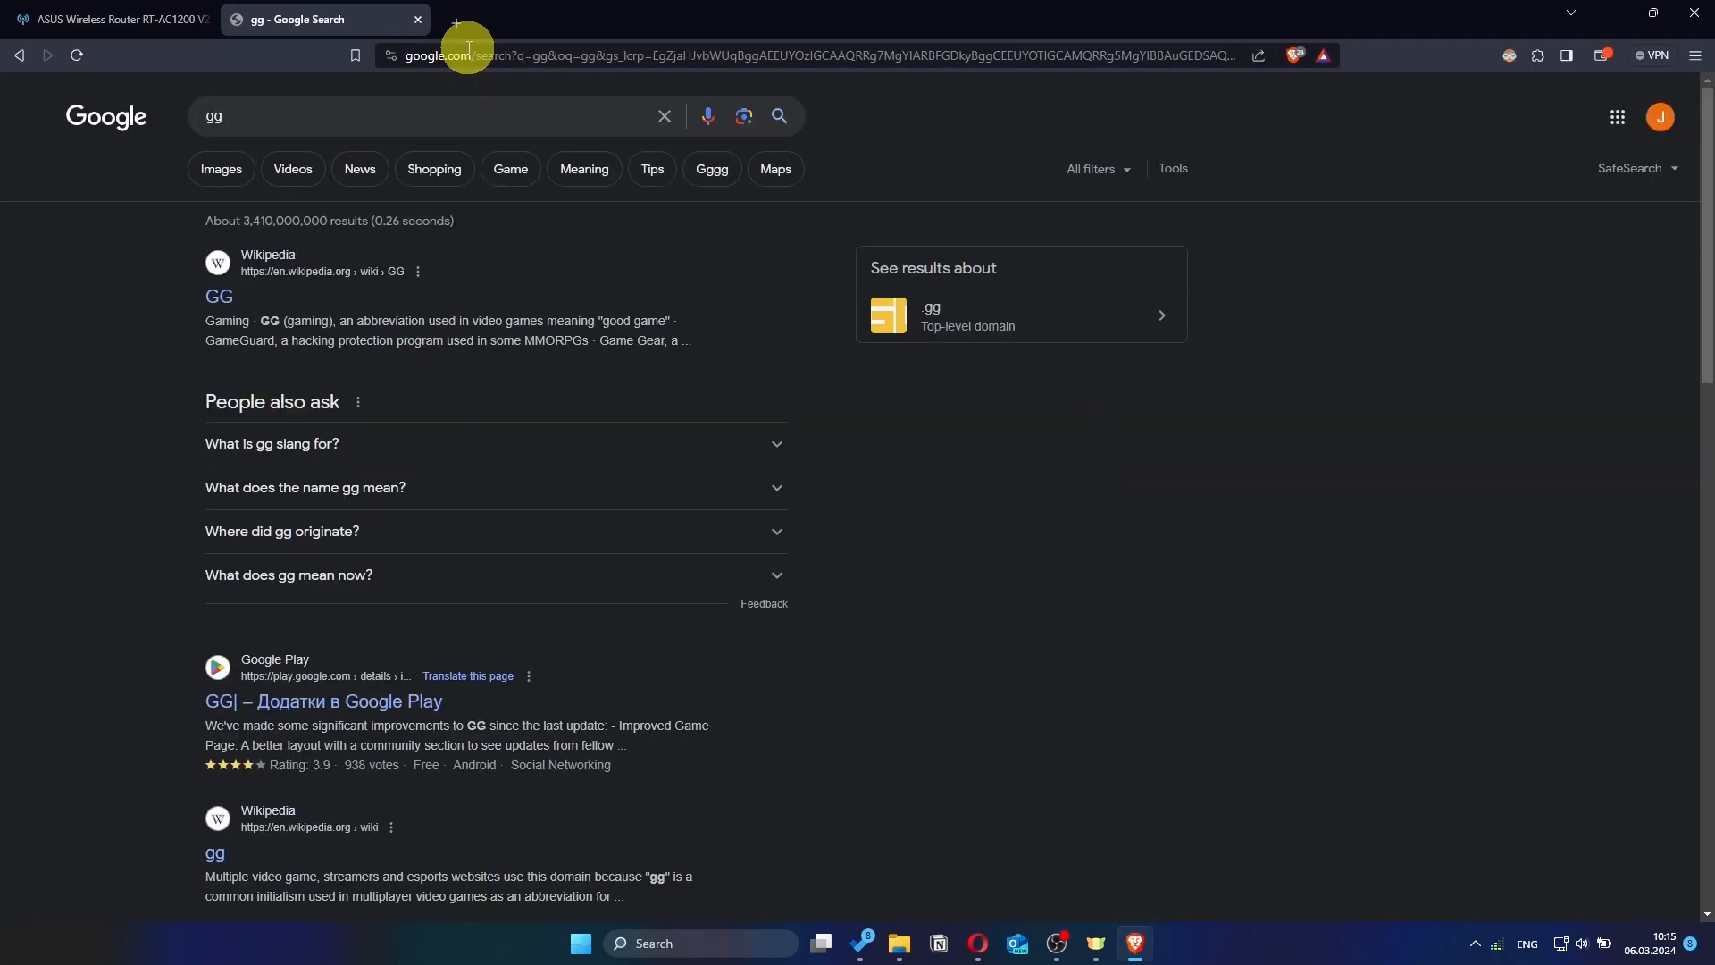